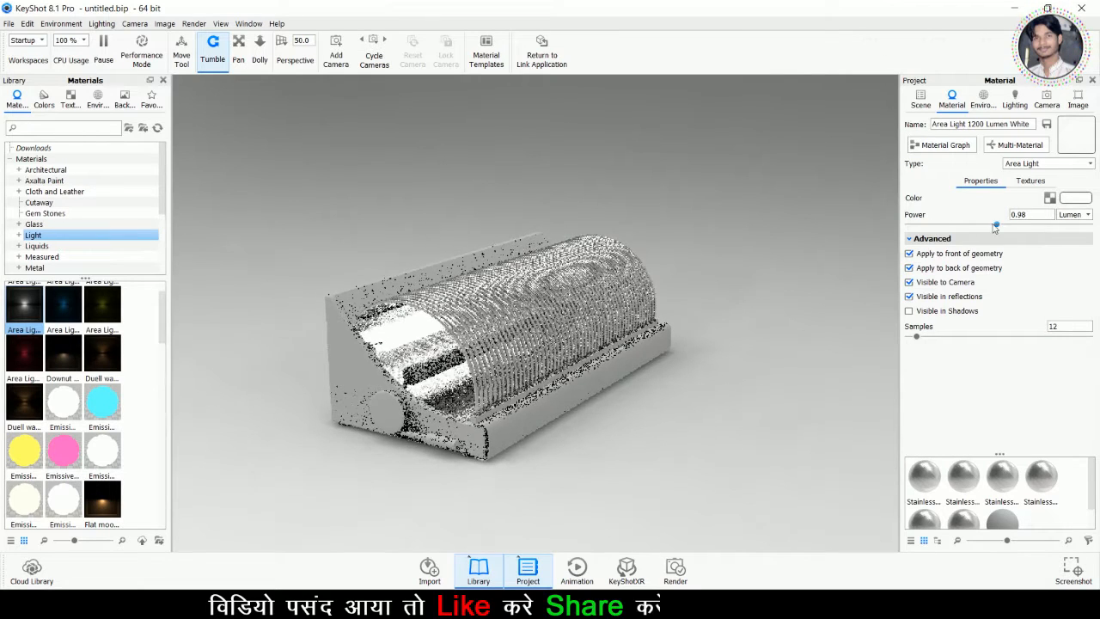
Set the tube's area light power to 0.2 Lumen and its color to orange at 2124 Kelvin
drag(988, 228, 915, 228)
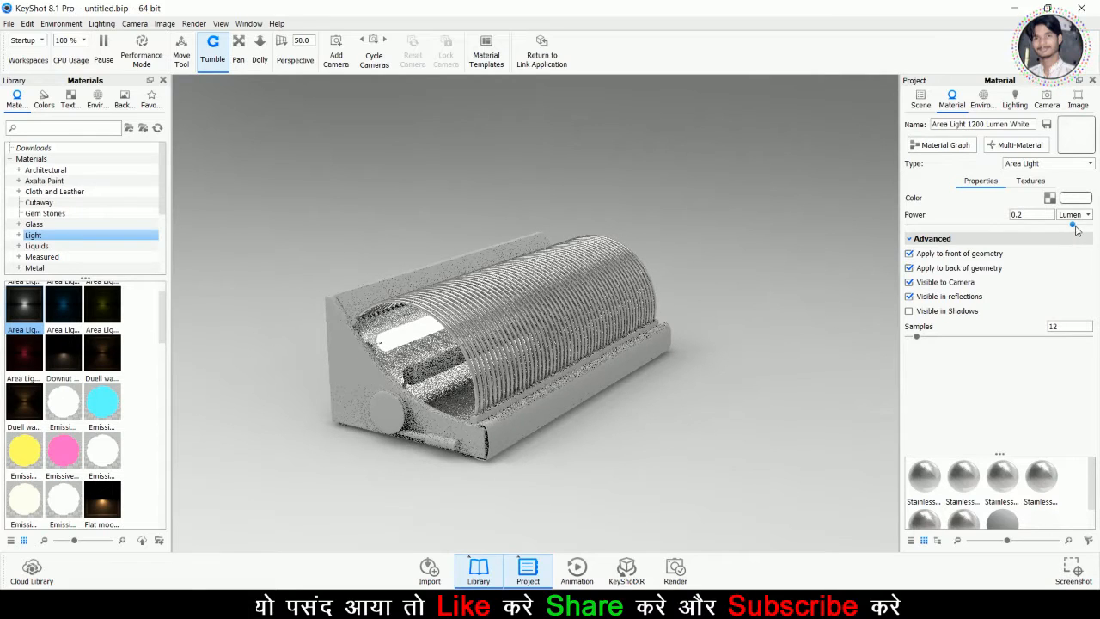
click(1074, 200)
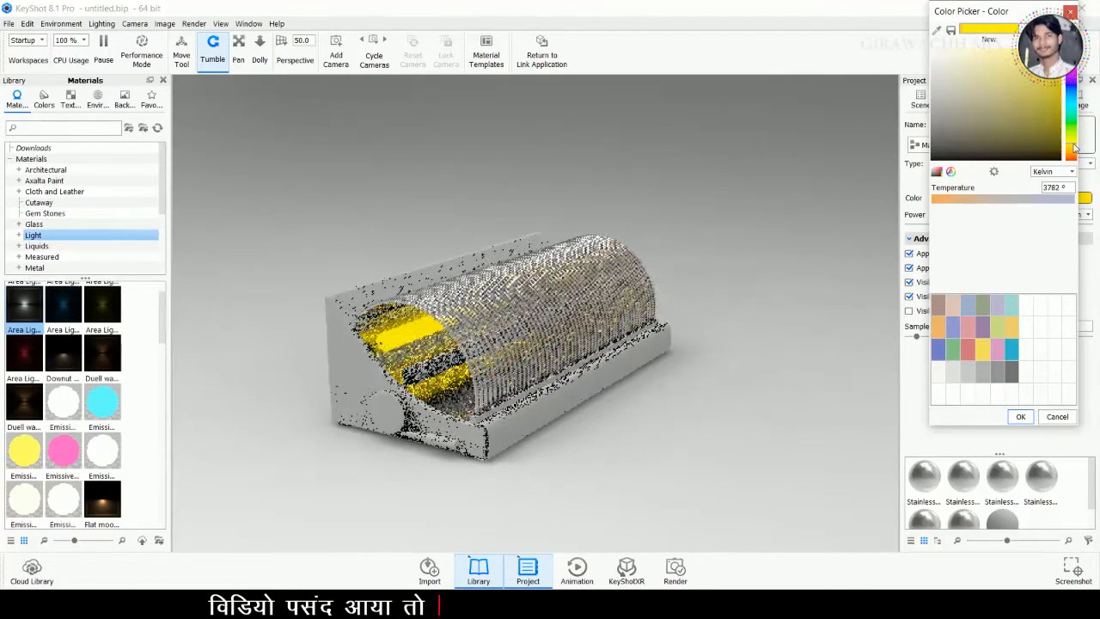
mouse_move(1074, 147)
mouse_down()
mouse_move(1074, 168)
mouse_move(1074, 158)
mouse_up()
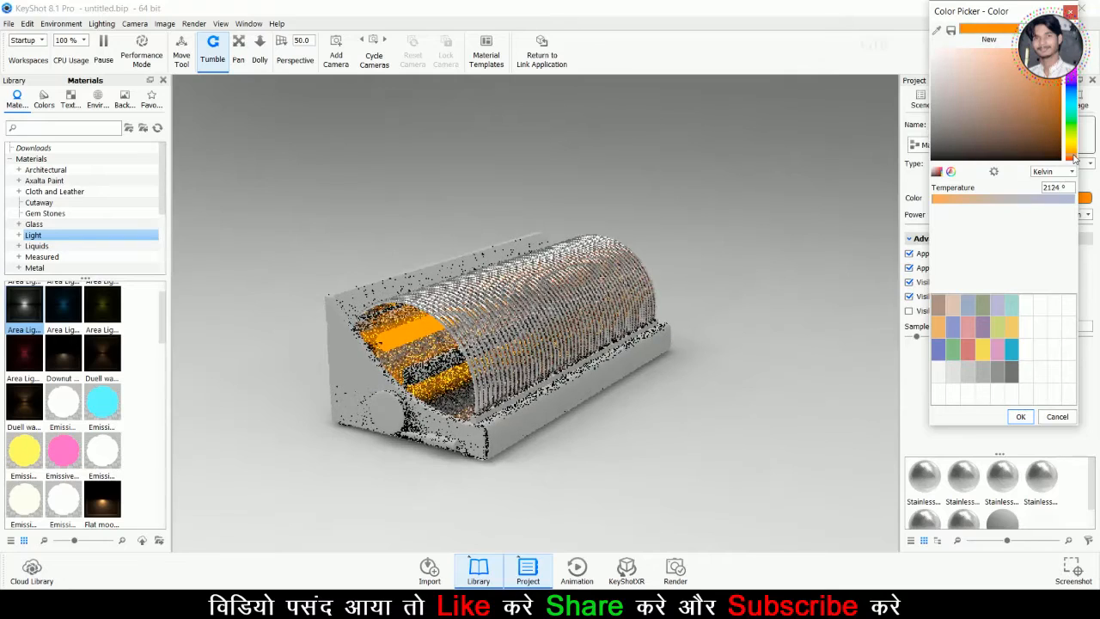
click(1020, 416)
Set the area light's power unit to Lumen and its power to 0.242
click(1070, 227)
click(1074, 216)
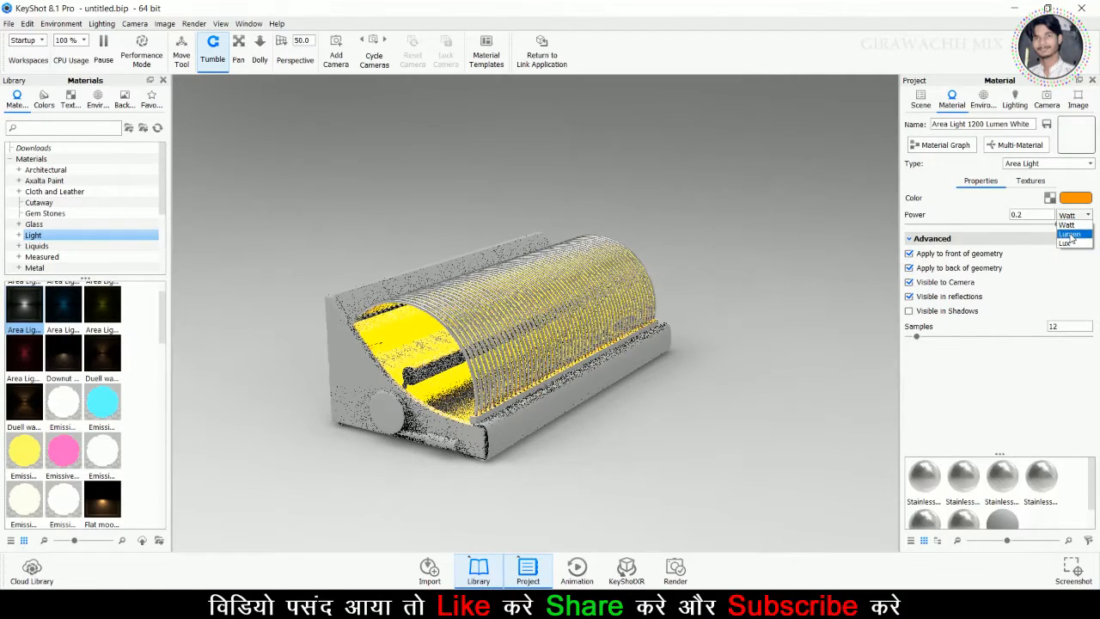
click(1071, 235)
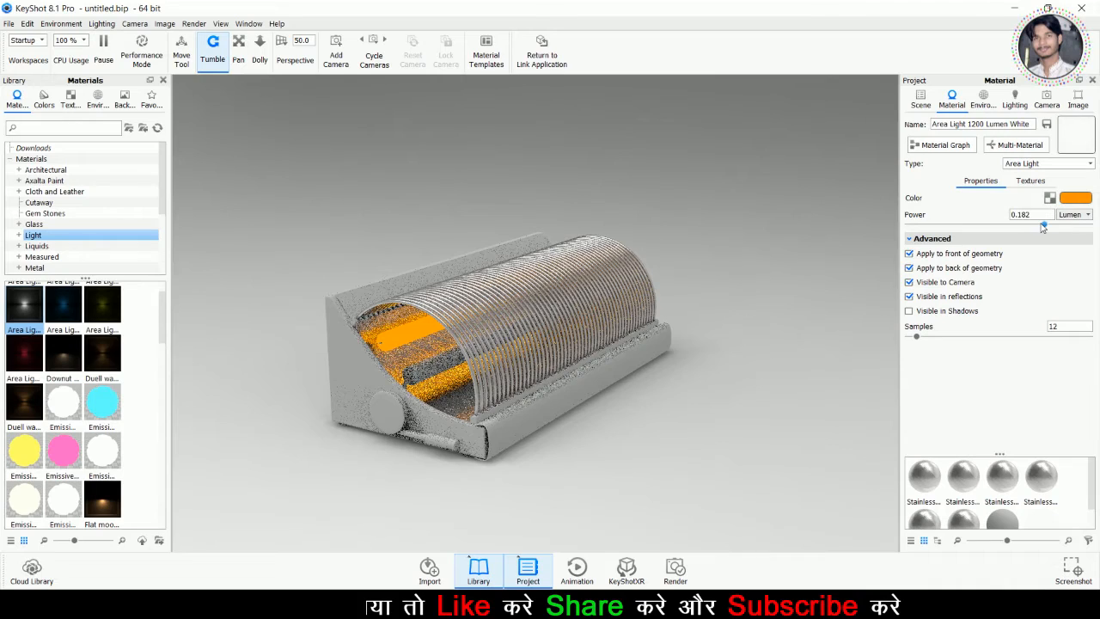
drag(1042, 226, 1084, 226)
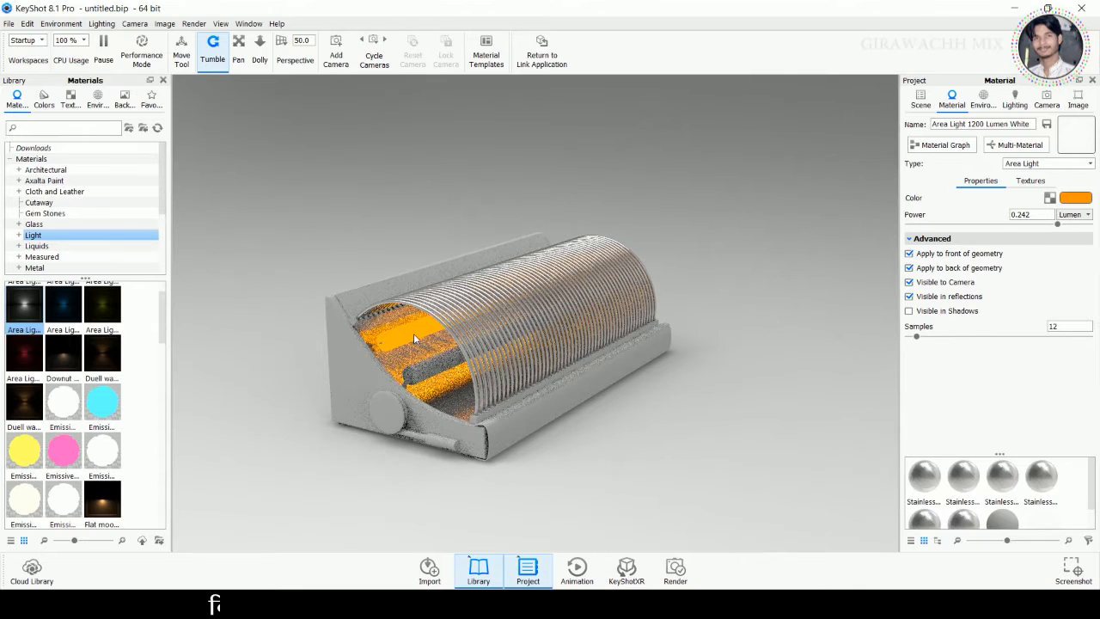
Change the area light's color to golden yellow at 3292 Kelvin and set its power to 0.233 Lumen
click(1074, 198)
click(1052, 53)
drag(1070, 67, 1070, 50)
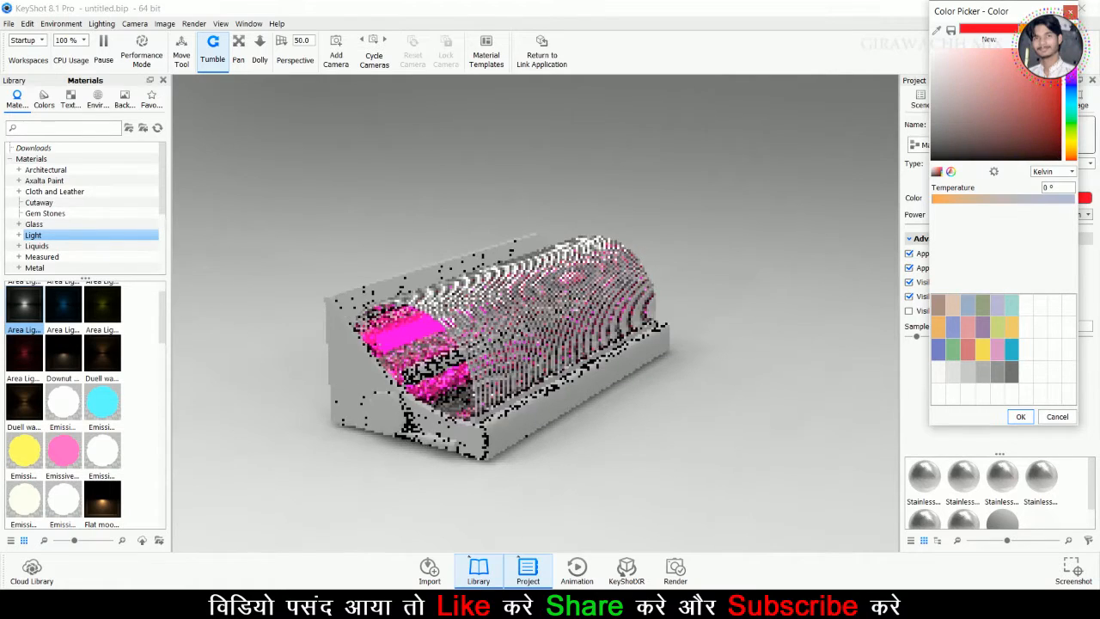
drag(1071, 140, 1070, 160)
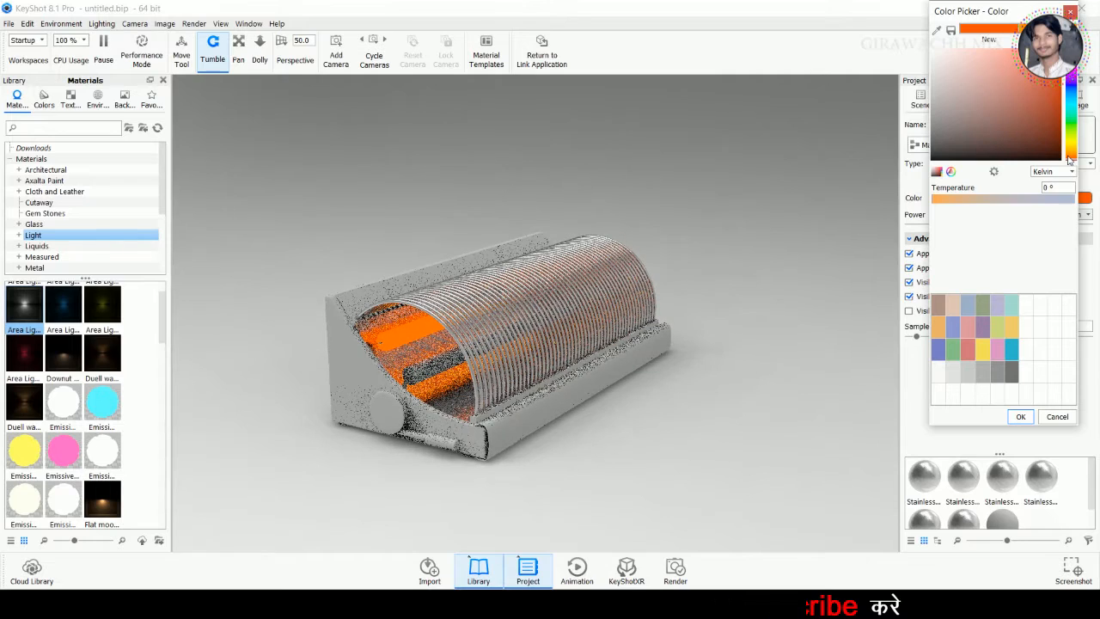
drag(1050, 117, 1090, 82)
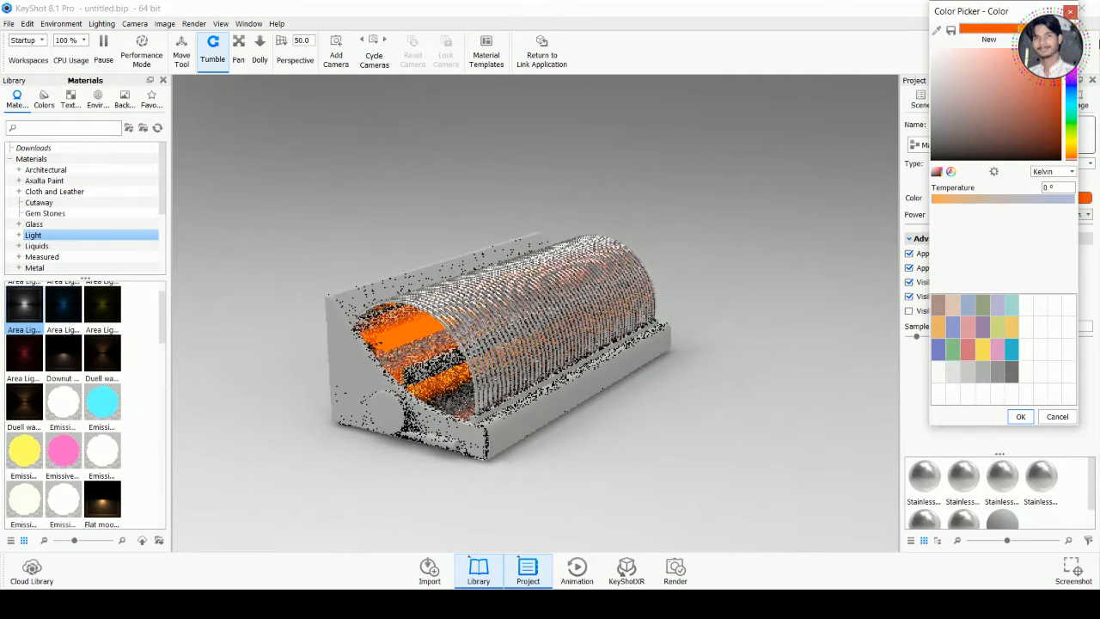
drag(1069, 156, 1072, 152)
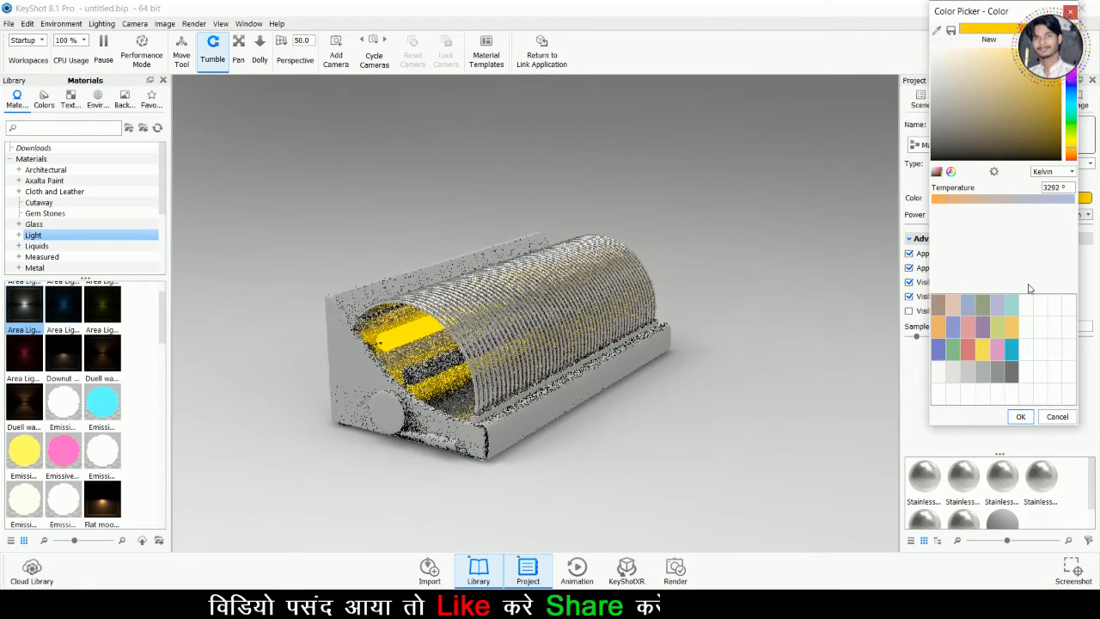
click(1021, 416)
drag(1058, 224, 1052, 225)
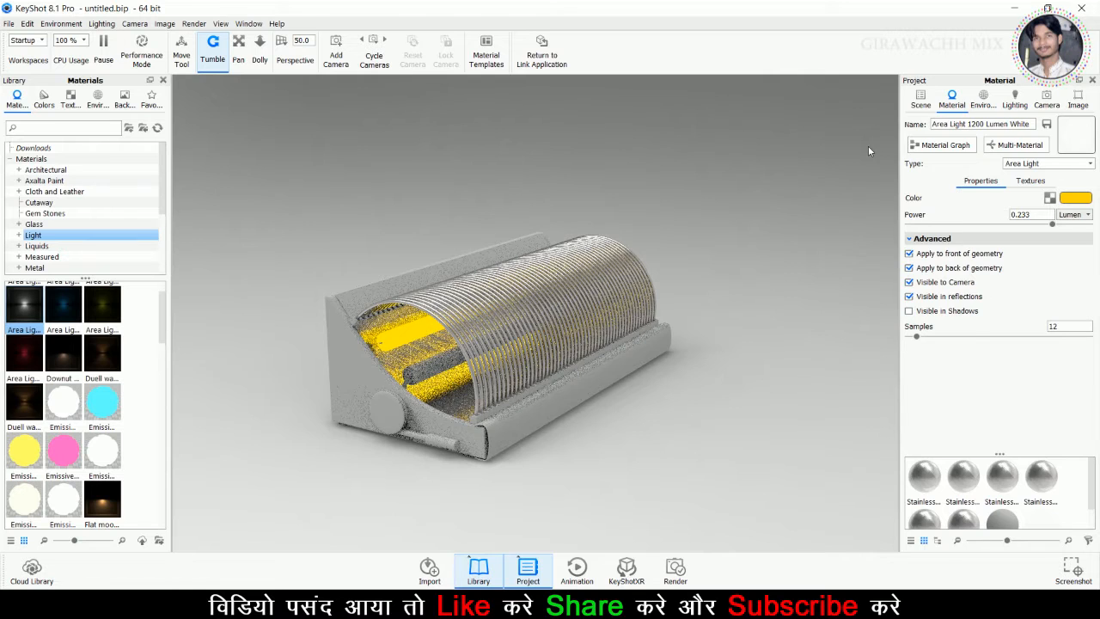
Copy the yellow area light material from the upper heater tube and paste it onto the lower tube
click(920, 100)
right_click(418, 335)
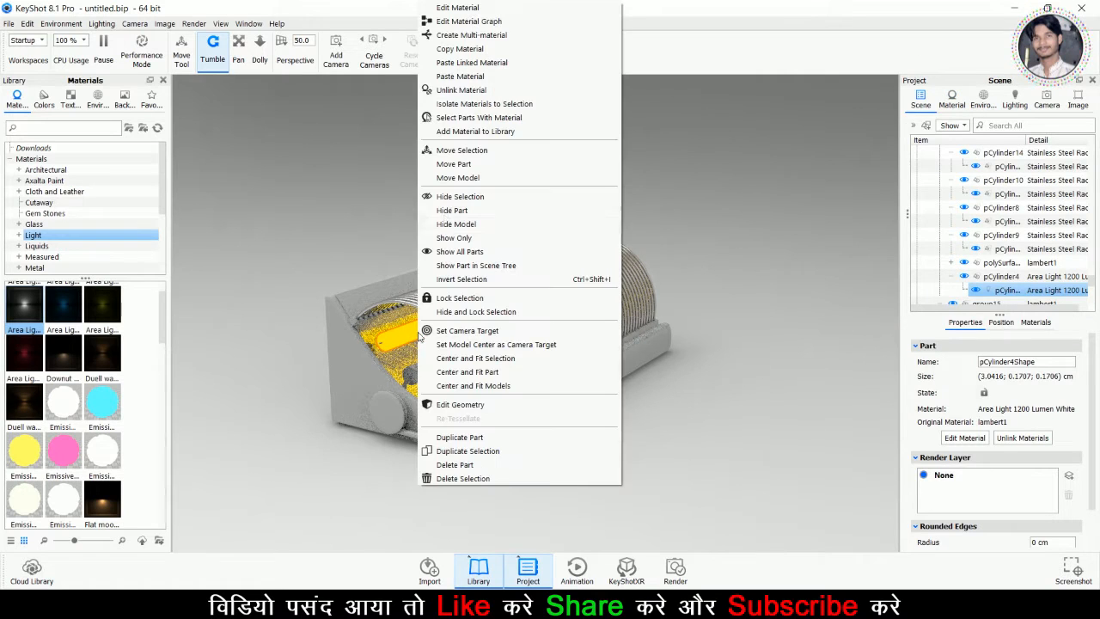
click(450, 50)
right_click(447, 354)
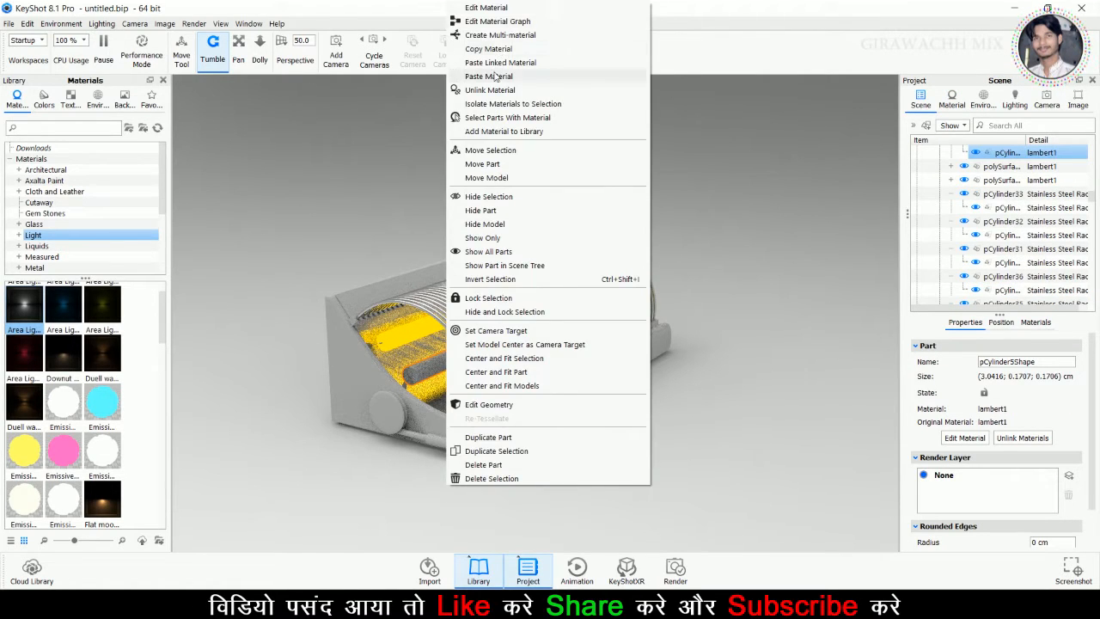
click(495, 76)
Copy the stainless steel material from a grille wire and paste it onto the small bracket at the lower tube's end
click(715, 228)
drag(715, 227, 477, 368)
scroll(477, 368, up, 5)
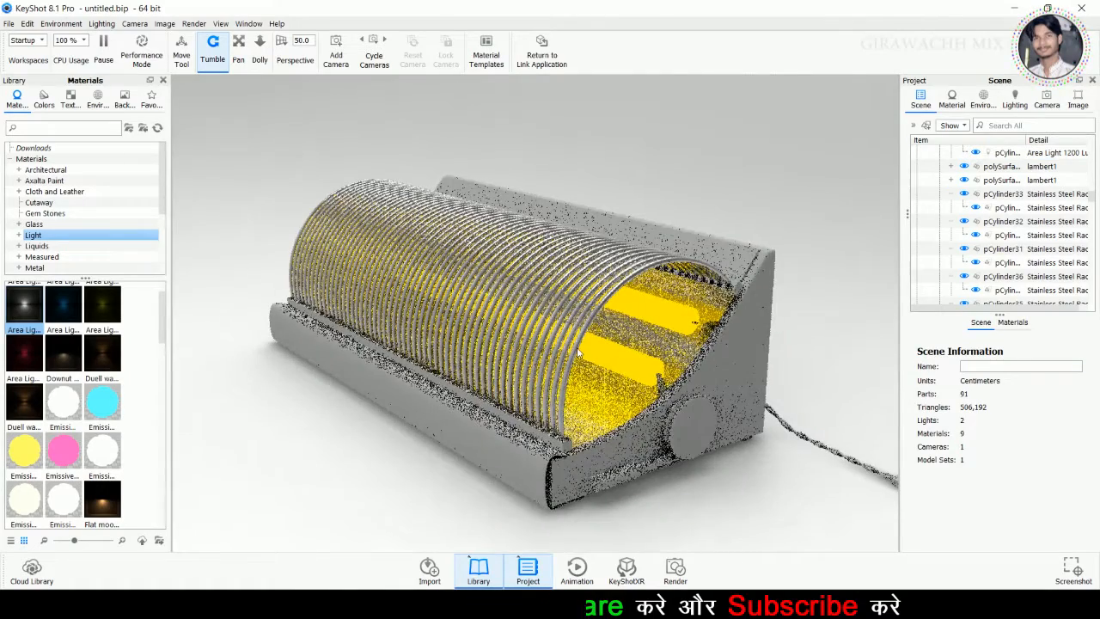
click(578, 351)
right_click(578, 350)
click(622, 50)
click(660, 381)
right_click(659, 381)
click(703, 75)
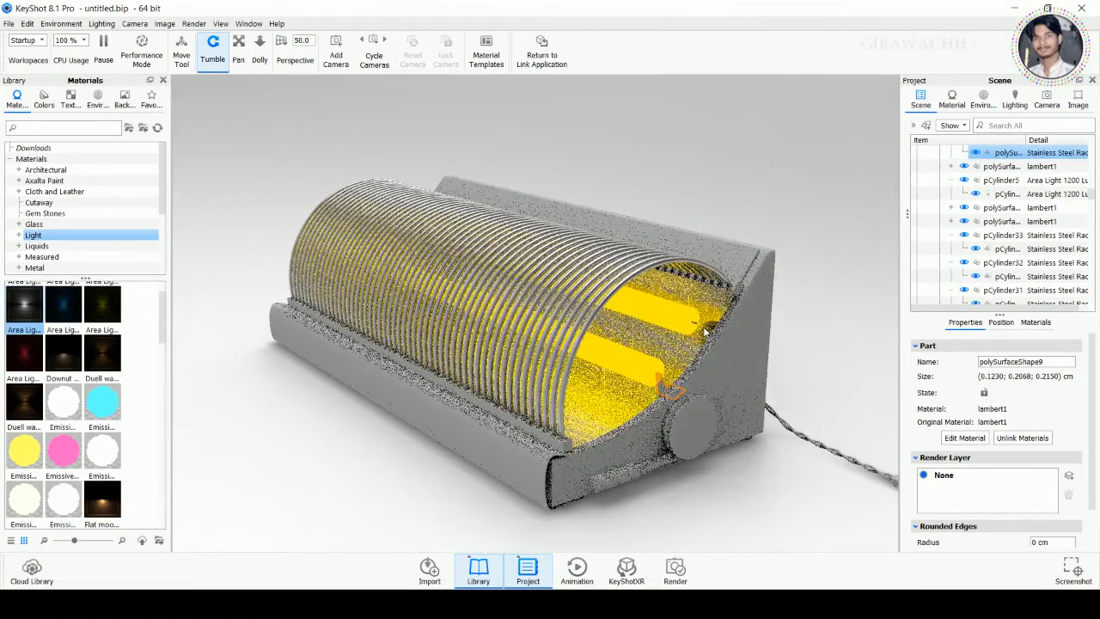
Turn on Performance Mode and paste the stainless steel material onto the small bracket at the upper tube's end
click(705, 330)
drag(856, 384, 788, 366)
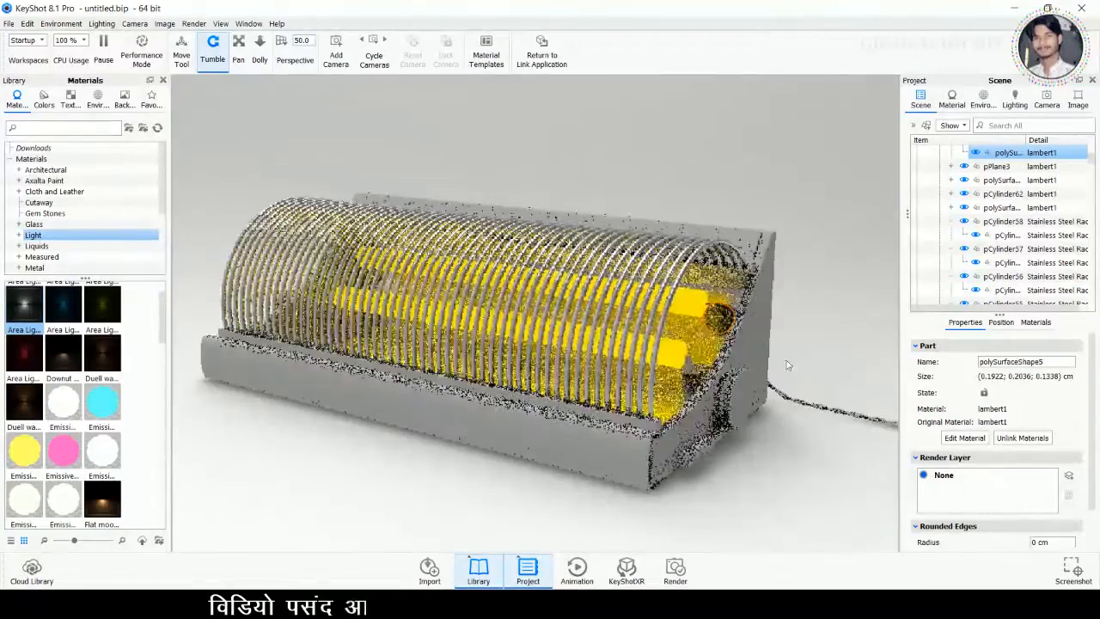
click(787, 312)
click(724, 333)
click(718, 317)
drag(369, 490, 425, 426)
scroll(744, 375, down, 3)
scroll(744, 375, up, 5)
click(848, 335)
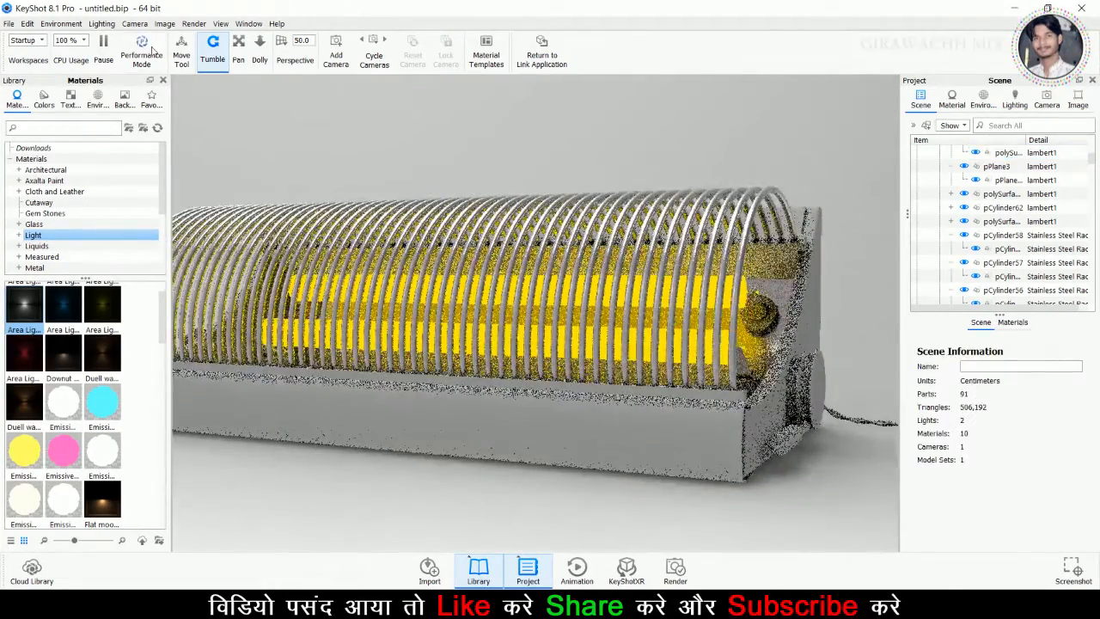
click(152, 51)
click(756, 294)
right_click(755, 292)
click(792, 81)
Paste the stainless steel material onto both tube brackets at the opposite end of the heater
drag(554, 428, 354, 370)
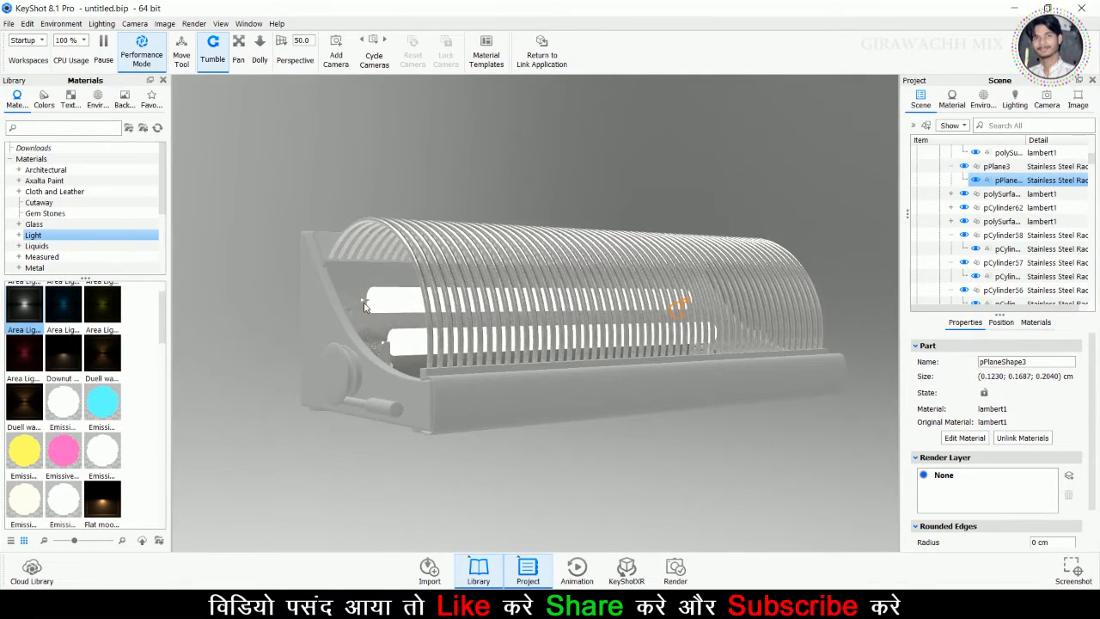
right_click(362, 302)
click(411, 76)
right_click(383, 346)
click(421, 76)
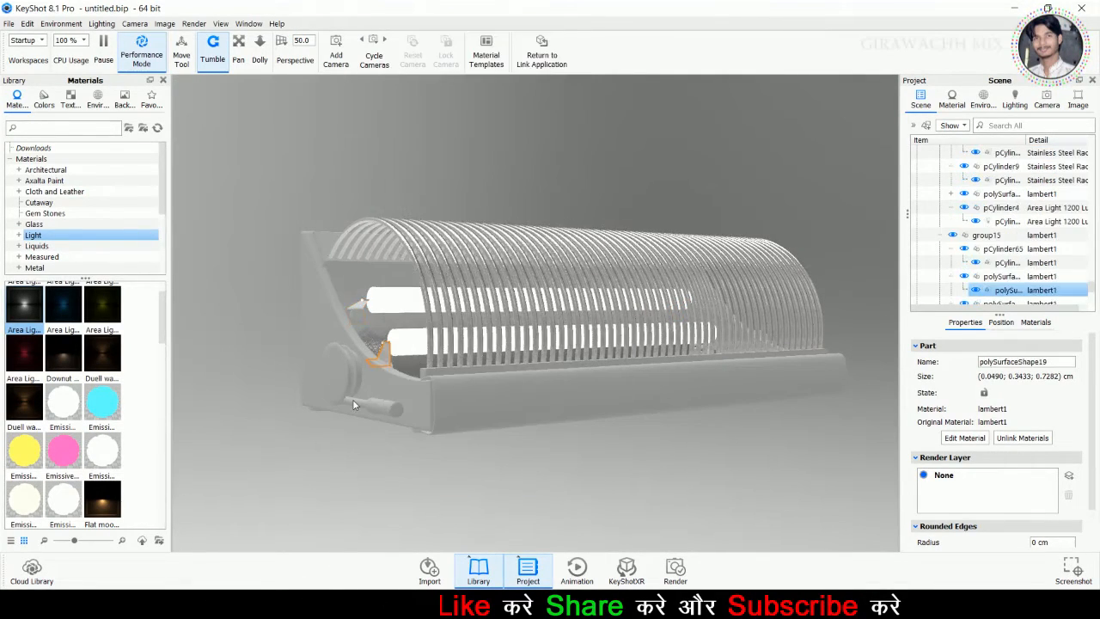
Paste the stainless steel material onto the thin handle rods on both sides of the heater
right_click(354, 400)
click(396, 77)
drag(567, 434, 371, 430)
right_click(762, 383)
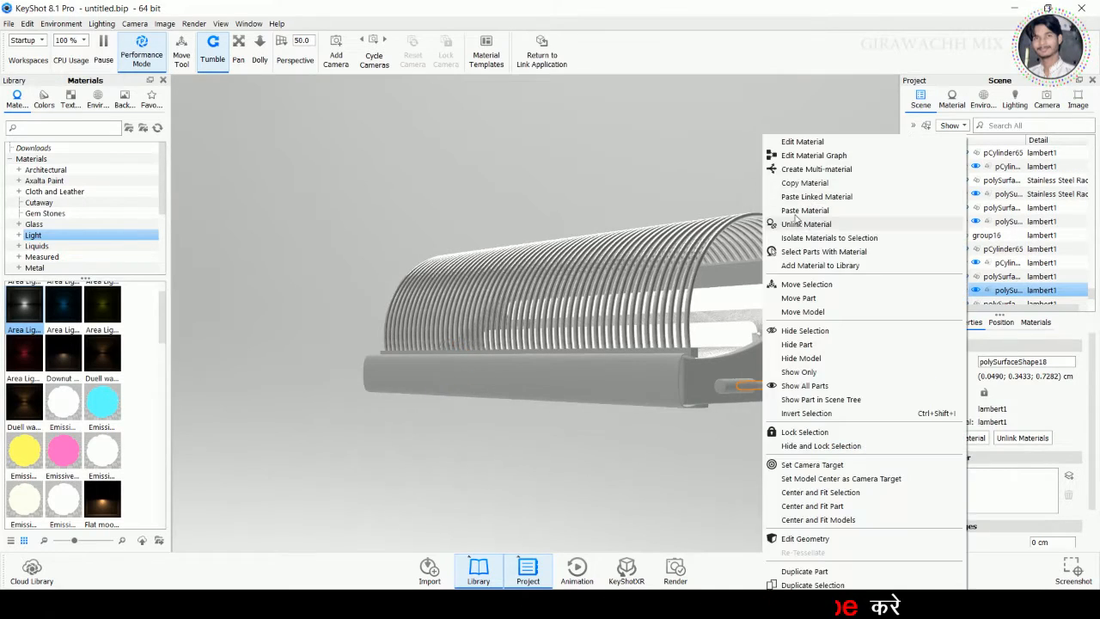
click(805, 210)
drag(558, 404, 506, 516)
click(43, 98)
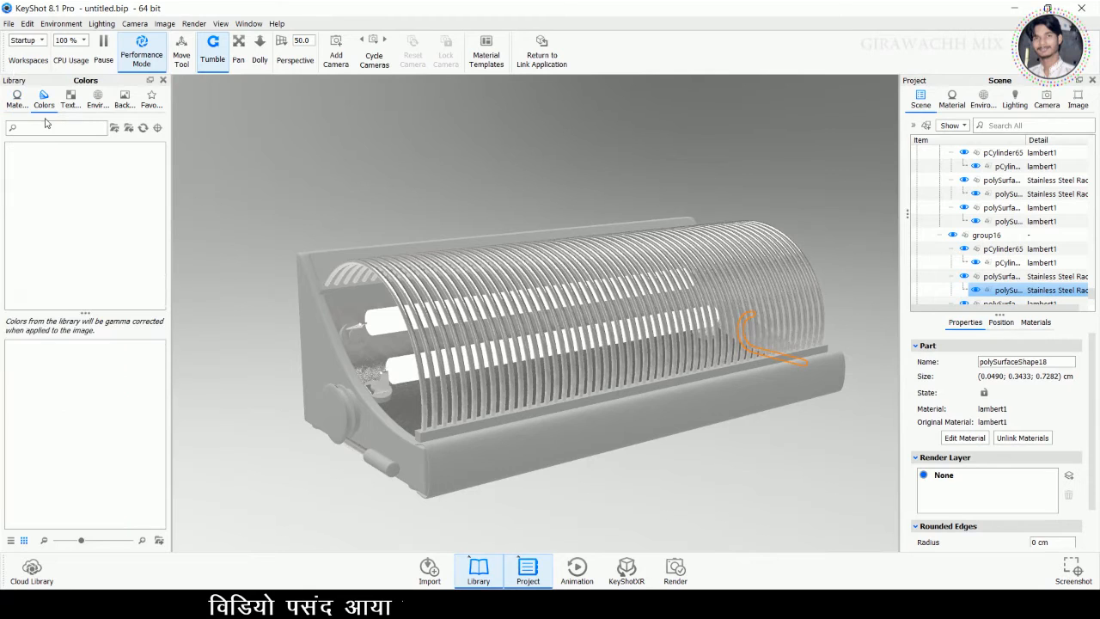
drag(96, 354, 133, 361)
right_click(136, 360)
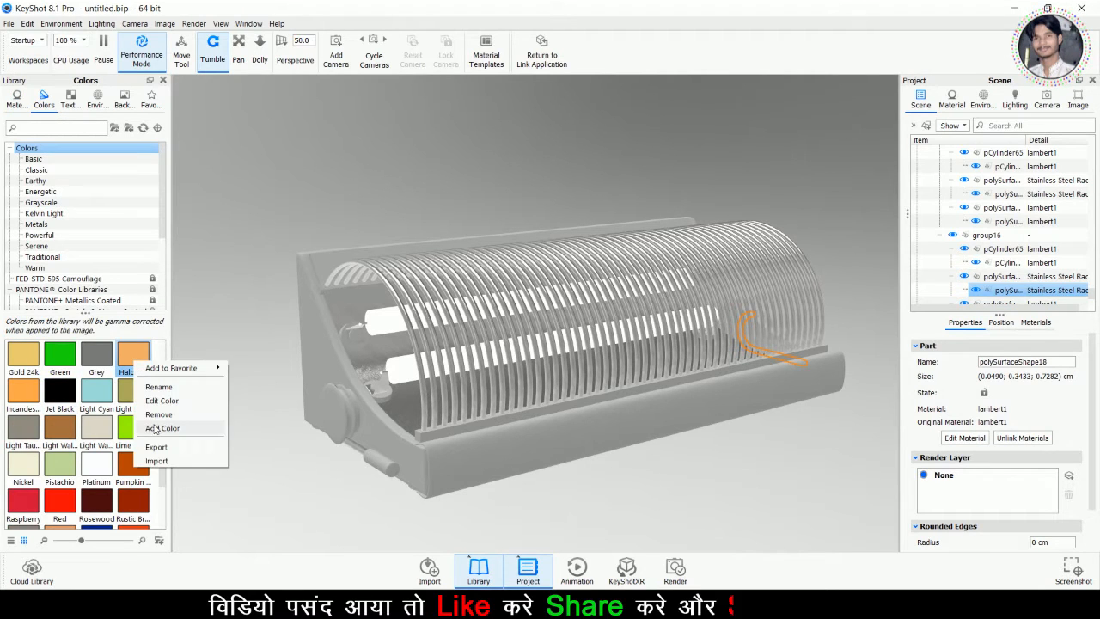
mouse_move(158, 375)
click(138, 360)
right_click(135, 355)
Copy Brick Laquered Advanced from the Architectural materials and paste it onto the round holder of the upper tube
click(19, 102)
click(53, 225)
click(53, 268)
scroll(58, 354, down, 4)
scroll(58, 353, down, 7)
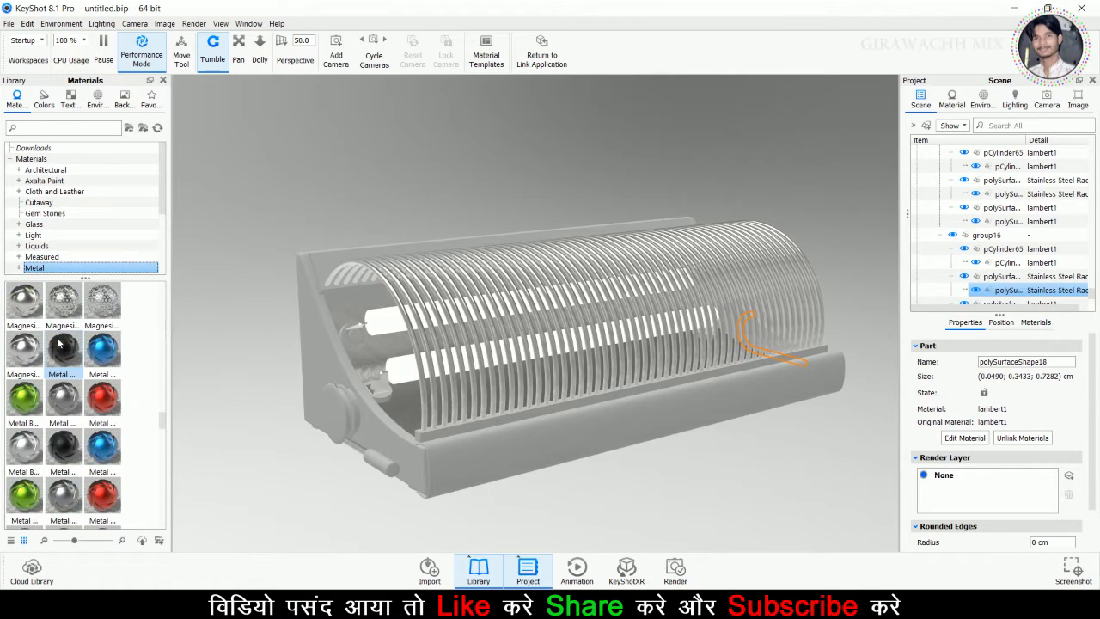
click(57, 246)
click(58, 204)
click(57, 181)
click(55, 171)
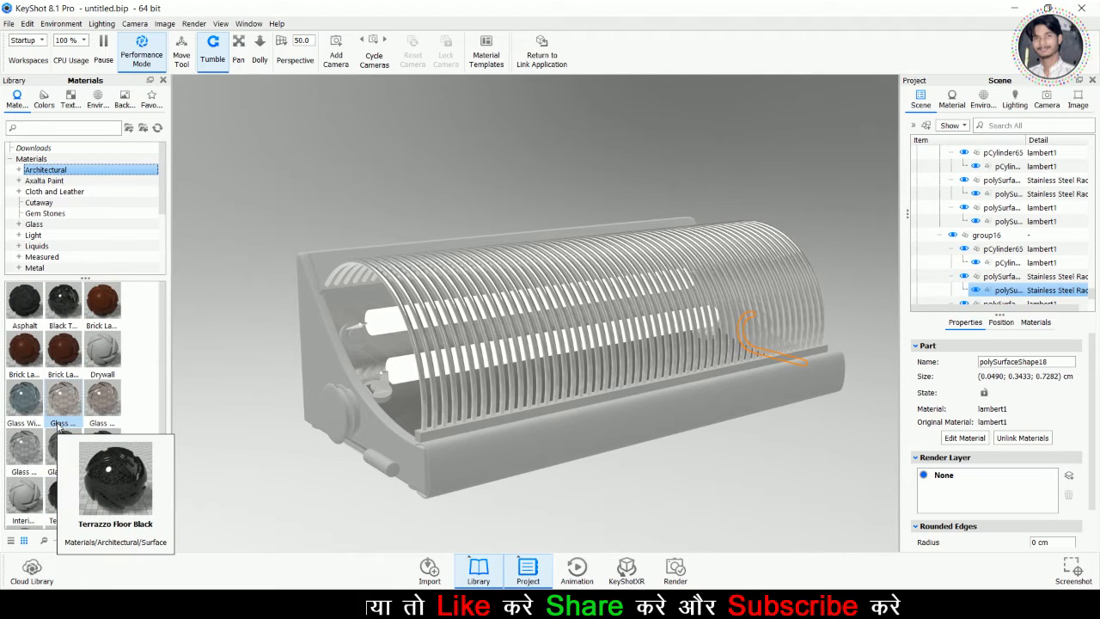
right_click(103, 304)
click(125, 309)
right_click(350, 335)
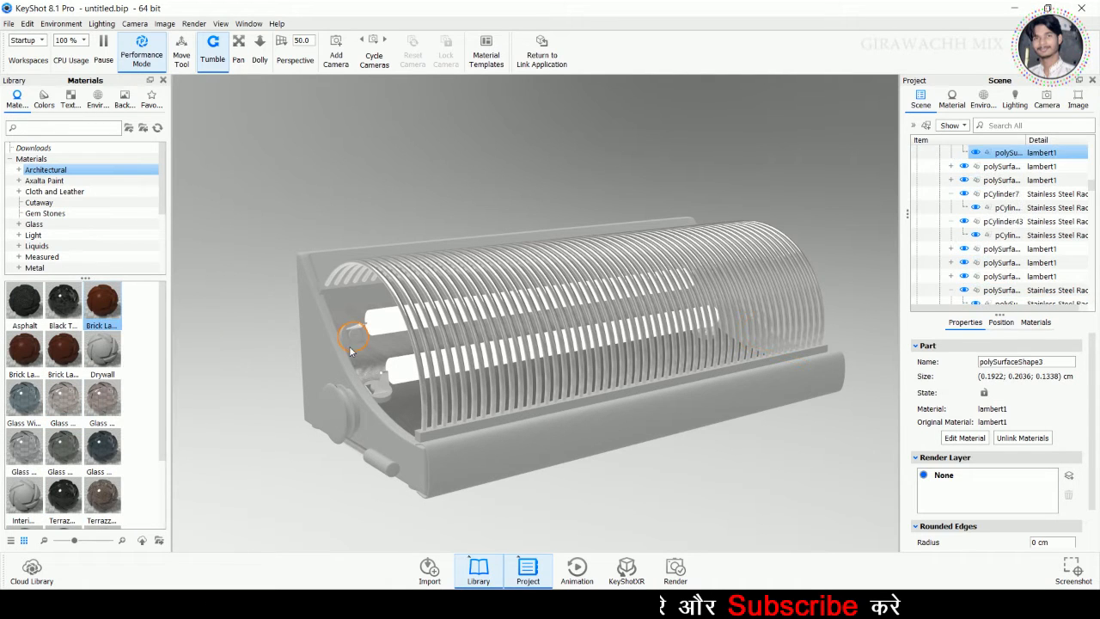
click(394, 78)
Examine the brick material's type, properties, textures and labels, and return to the scene tree
double_click(354, 348)
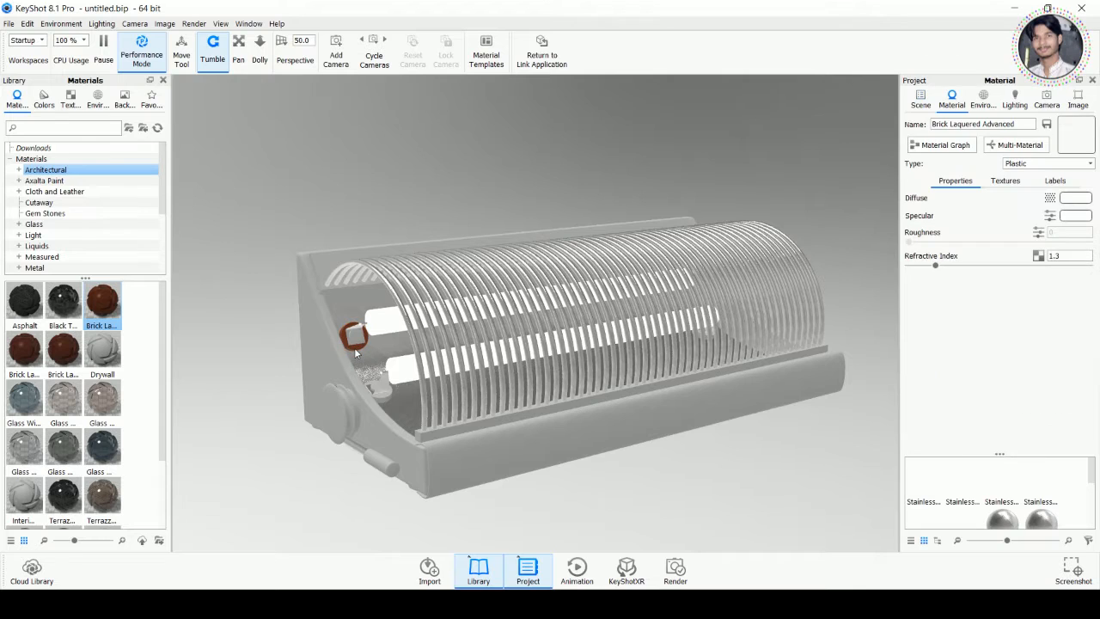
click(1065, 164)
click(1066, 163)
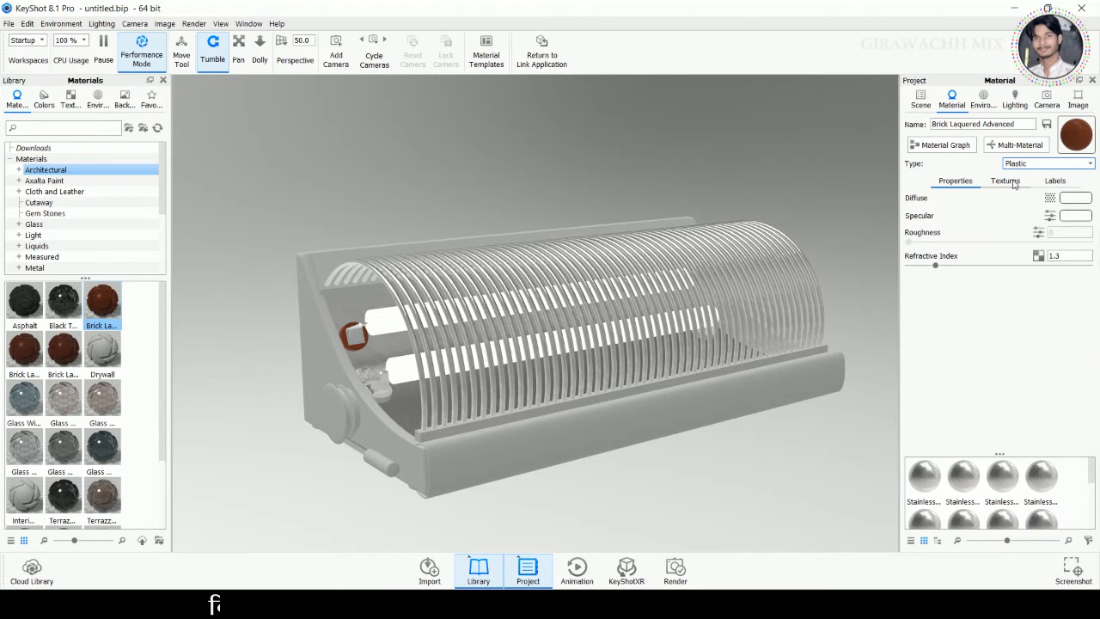
click(1005, 180)
click(1055, 180)
click(976, 180)
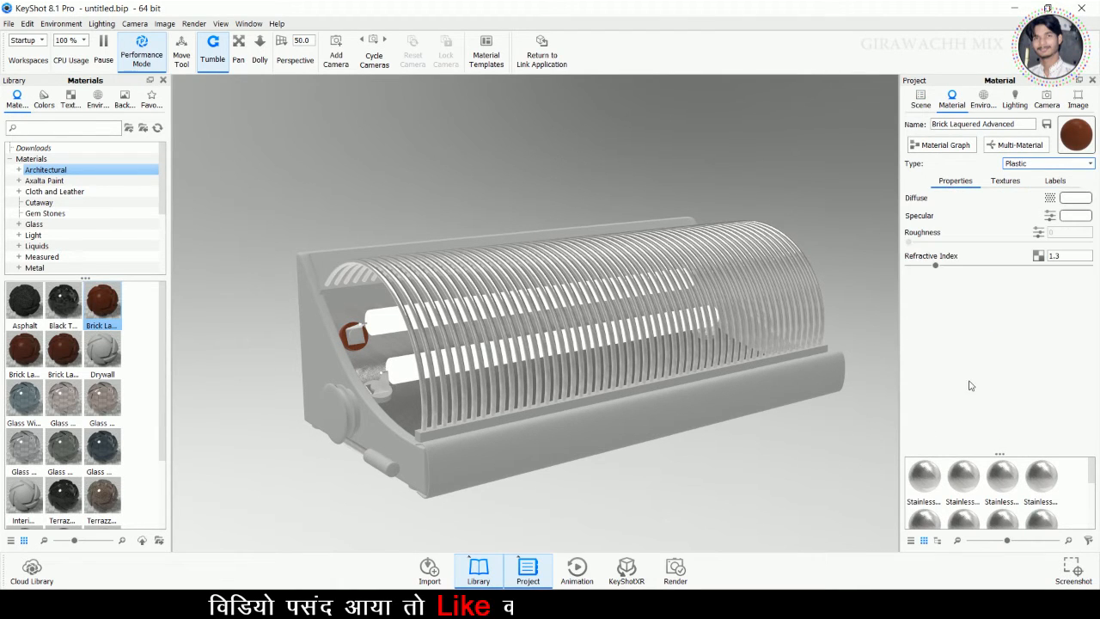
click(920, 99)
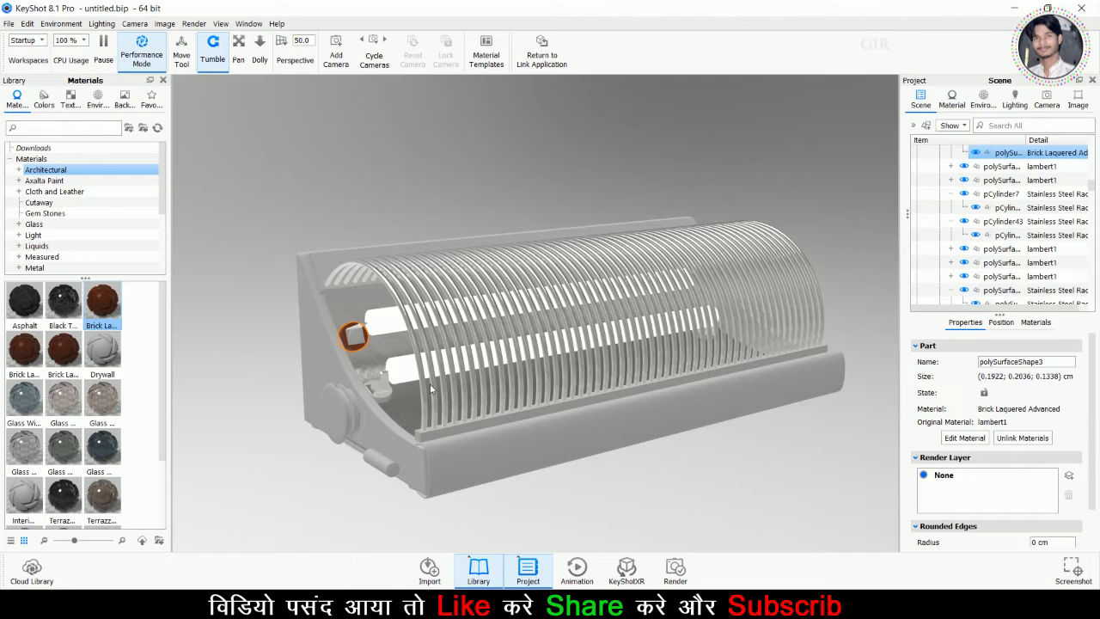
Paste the Brick Laquered Advanced material onto the lower tube's round holder and both holders at the other end
click(384, 393)
right_click(384, 393)
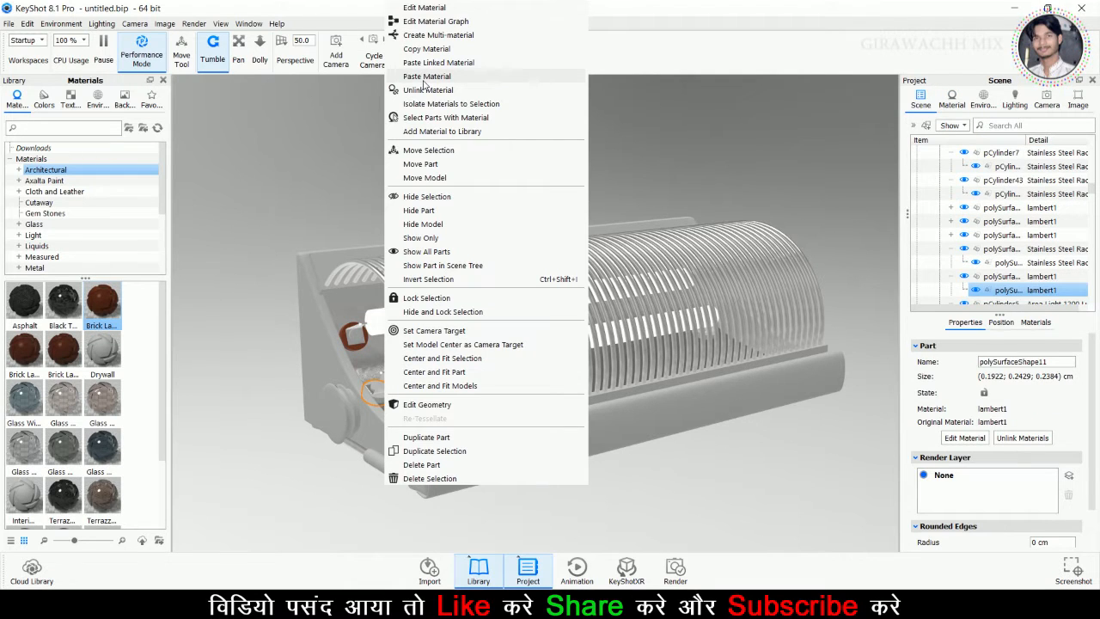
click(426, 76)
drag(601, 429, 685, 465)
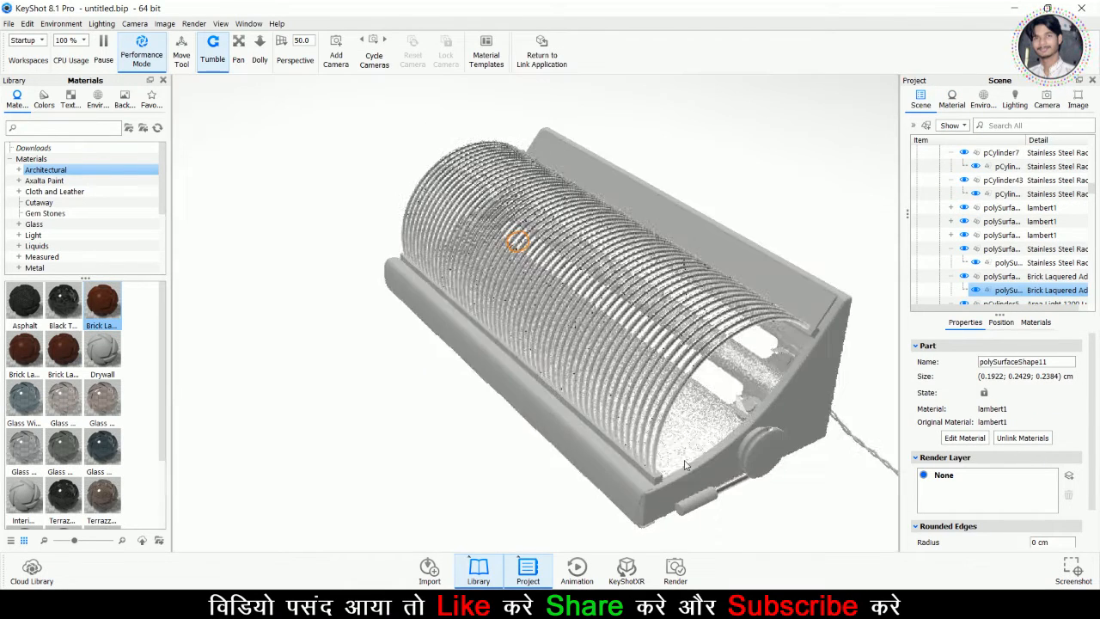
click(746, 403)
Search the material library for "iro" and copy the Iron Polished material
scroll(49, 210, down, 3)
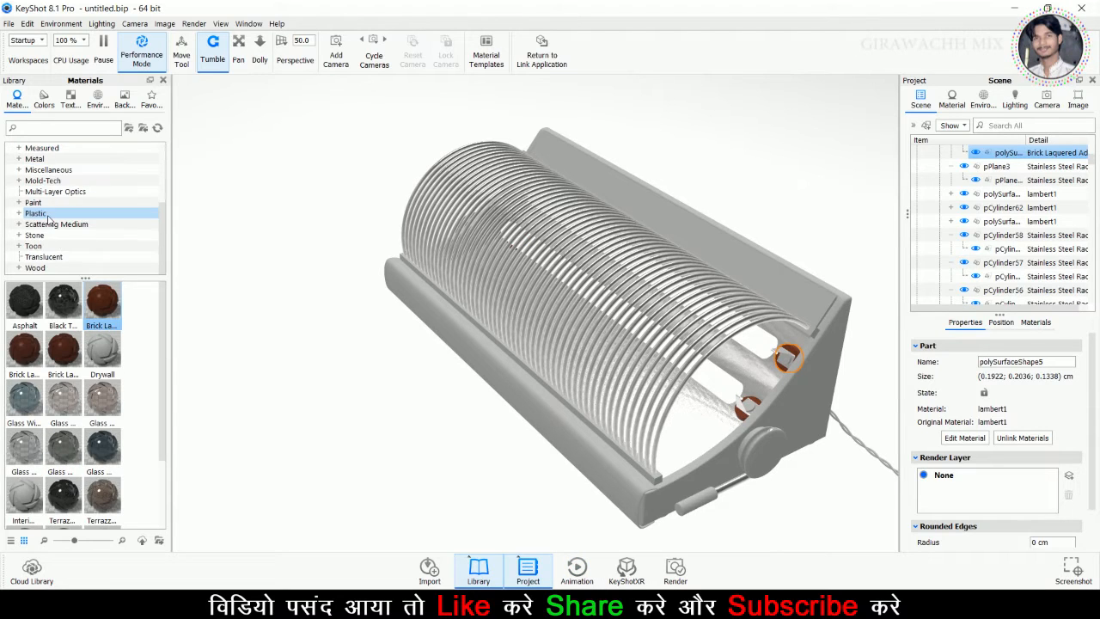
click(43, 257)
scroll(58, 223, up, 2)
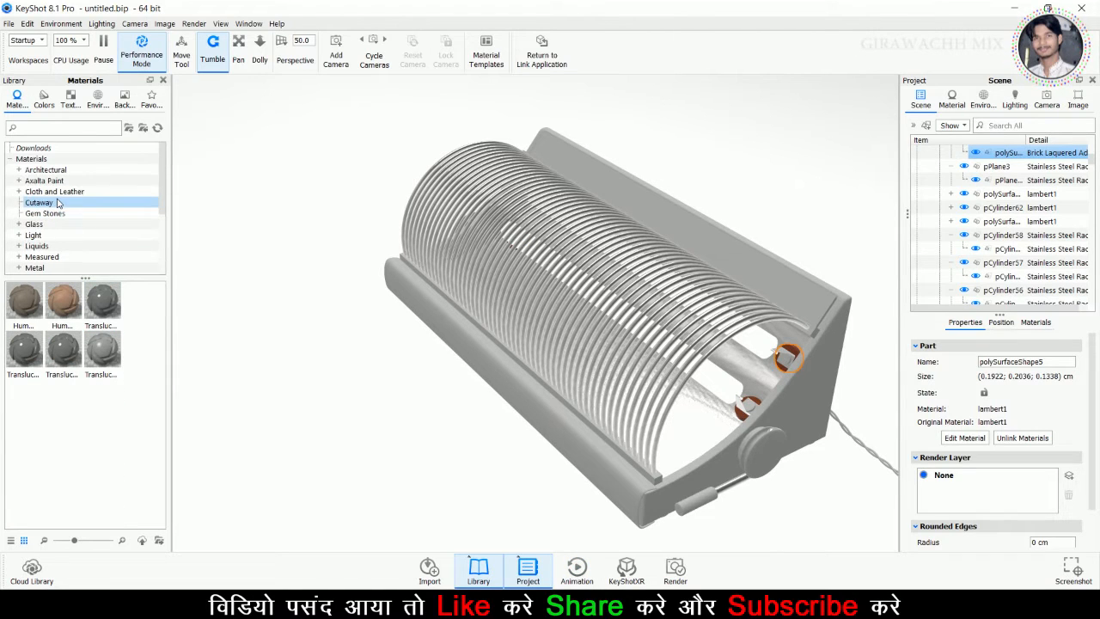
click(56, 193)
text(iro)
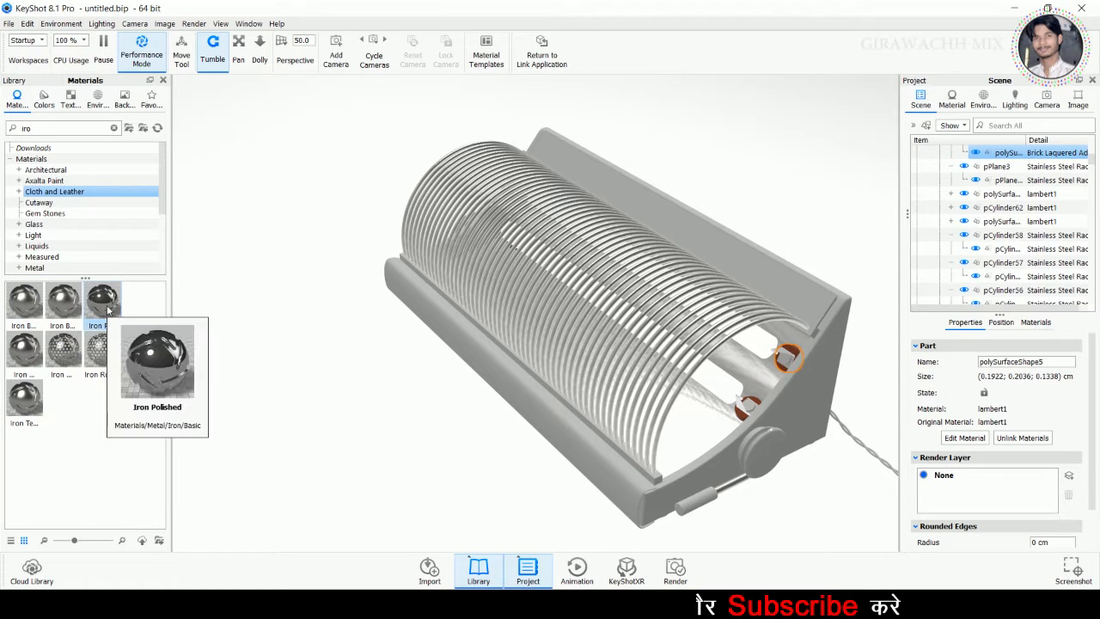
right_click(109, 312)
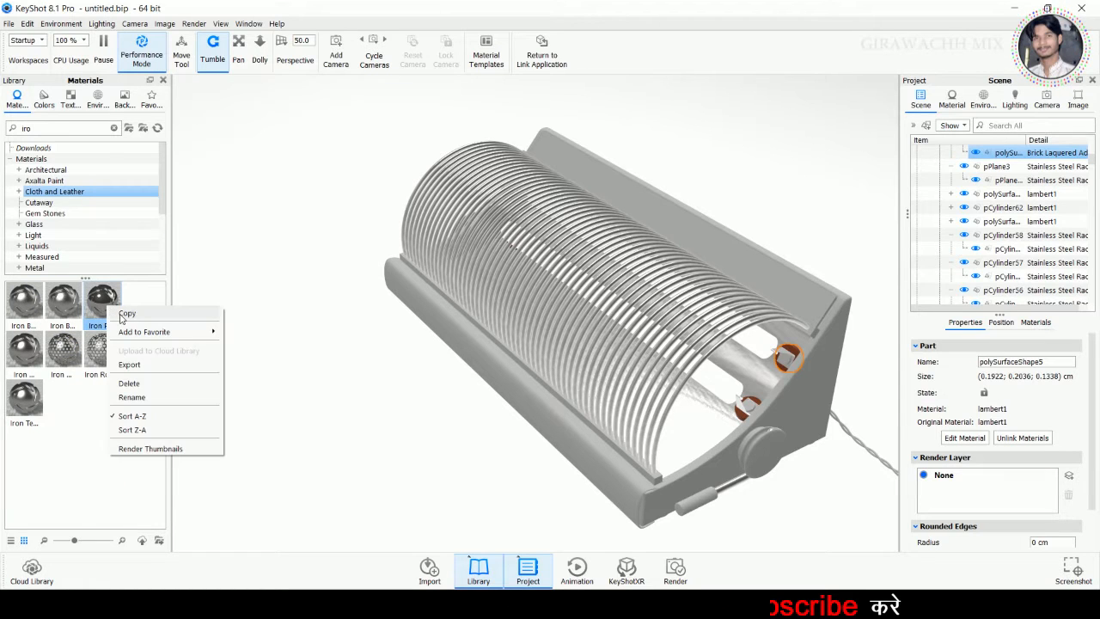
Paste the Iron Polished material onto the small inner blocks of the upper and lower tube holders at this end
right_click(787, 361)
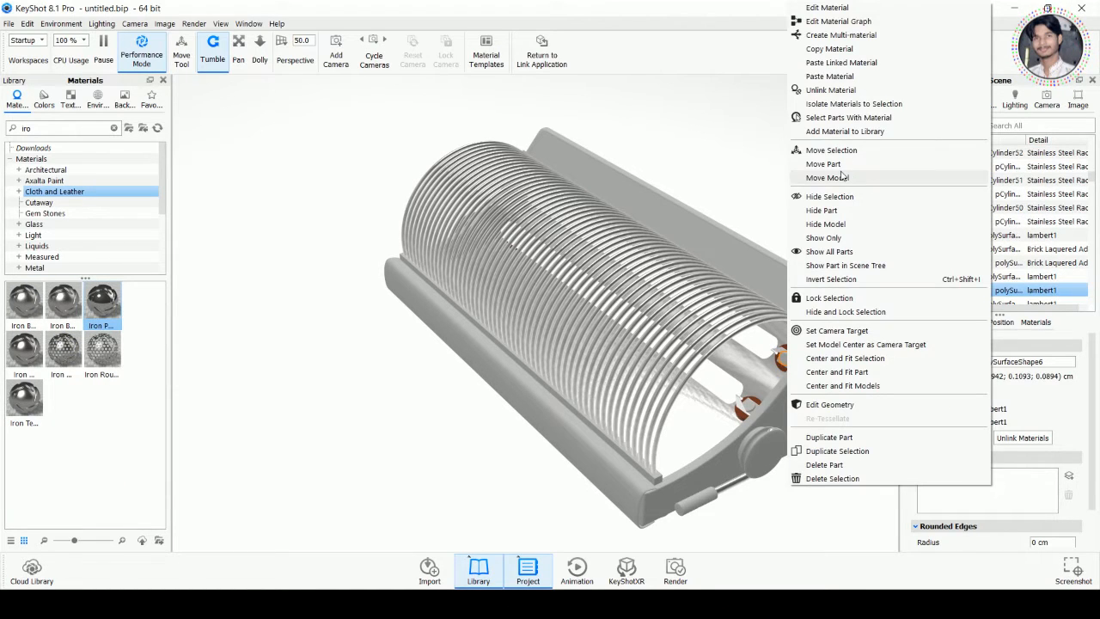
click(830, 77)
click(753, 408)
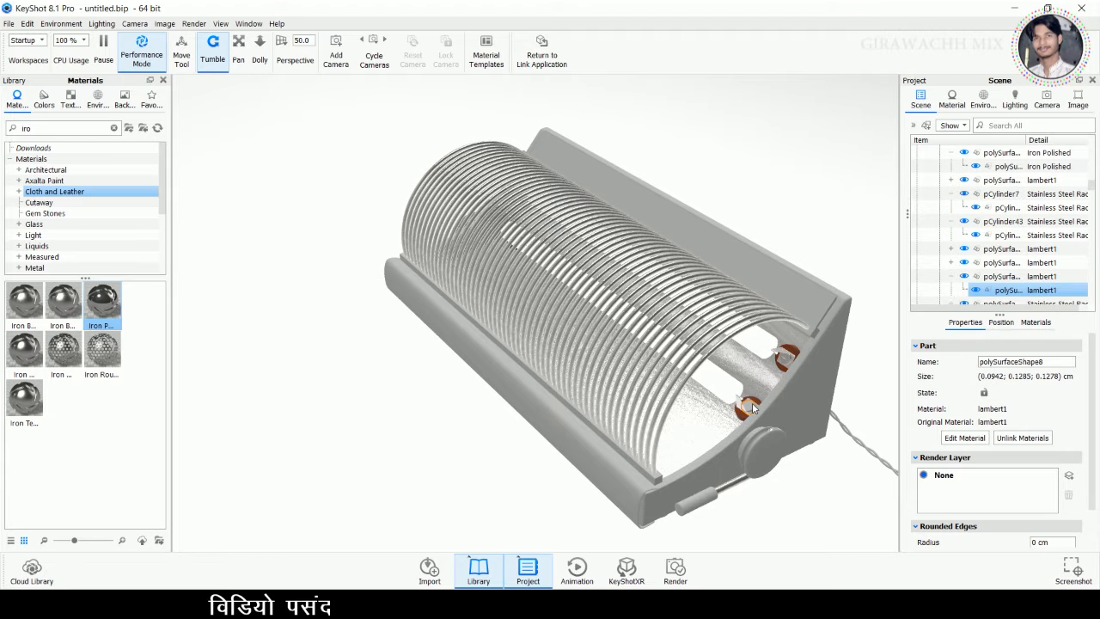
right_click(753, 408)
click(827, 77)
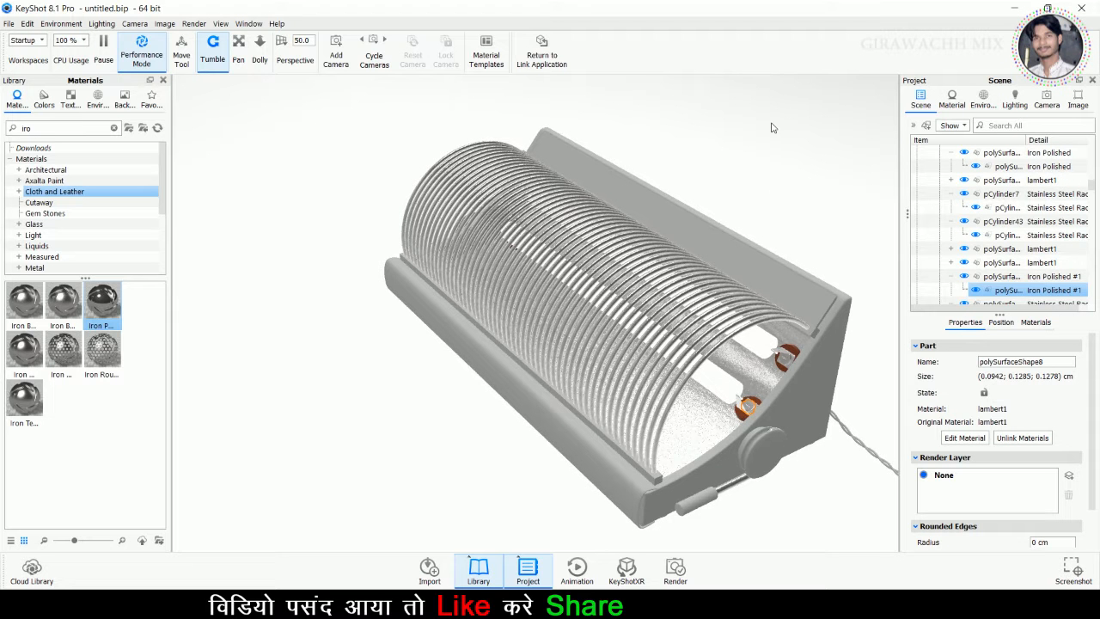
Edit the upper block's Iron Polished material, trying the Glass and Plastic types before setting the type to Metal
click(782, 365)
double_click(782, 365)
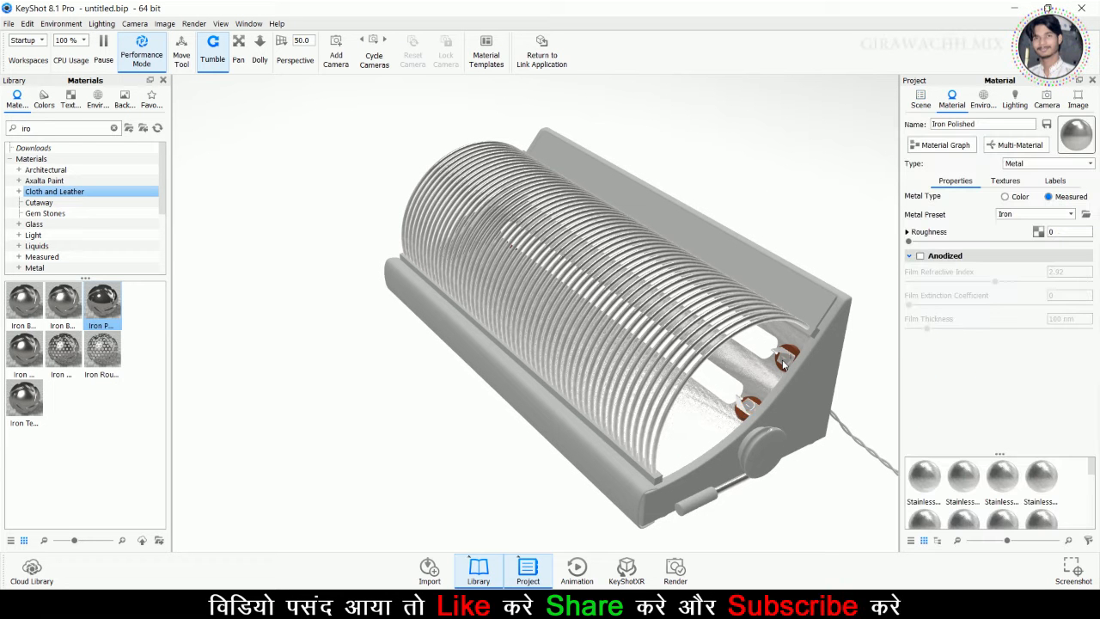
click(921, 255)
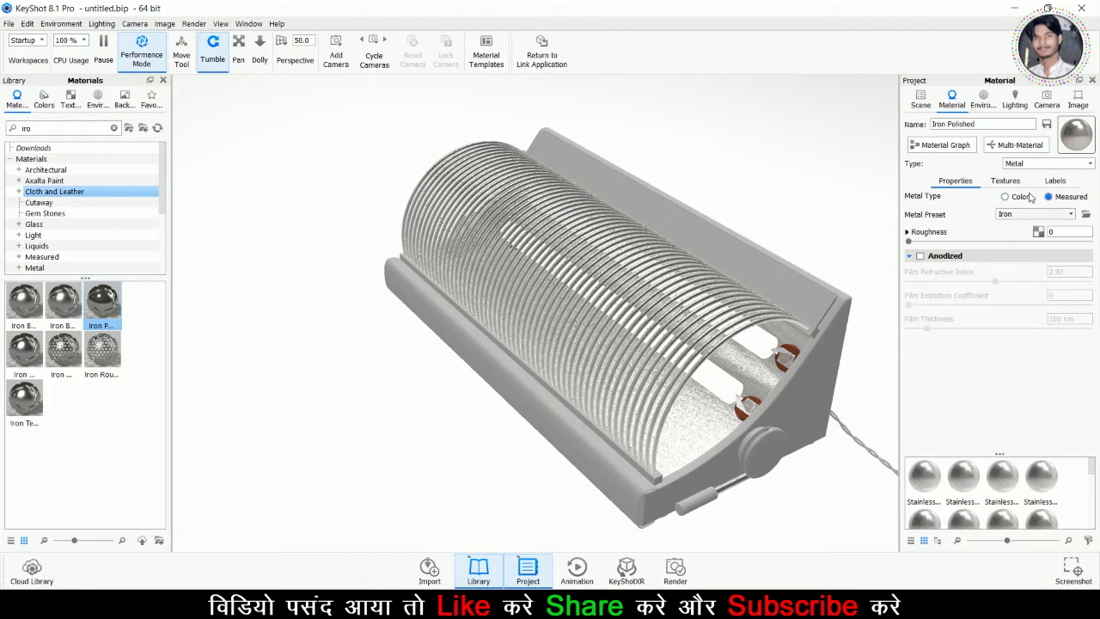
click(1040, 164)
click(1037, 201)
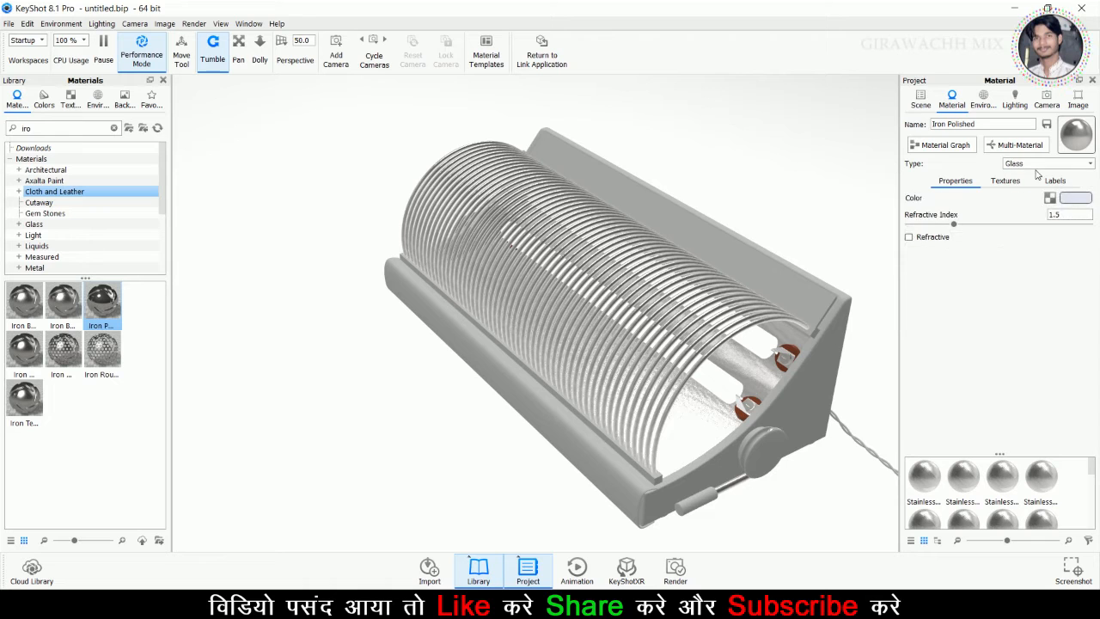
click(1037, 167)
click(1036, 246)
click(1038, 165)
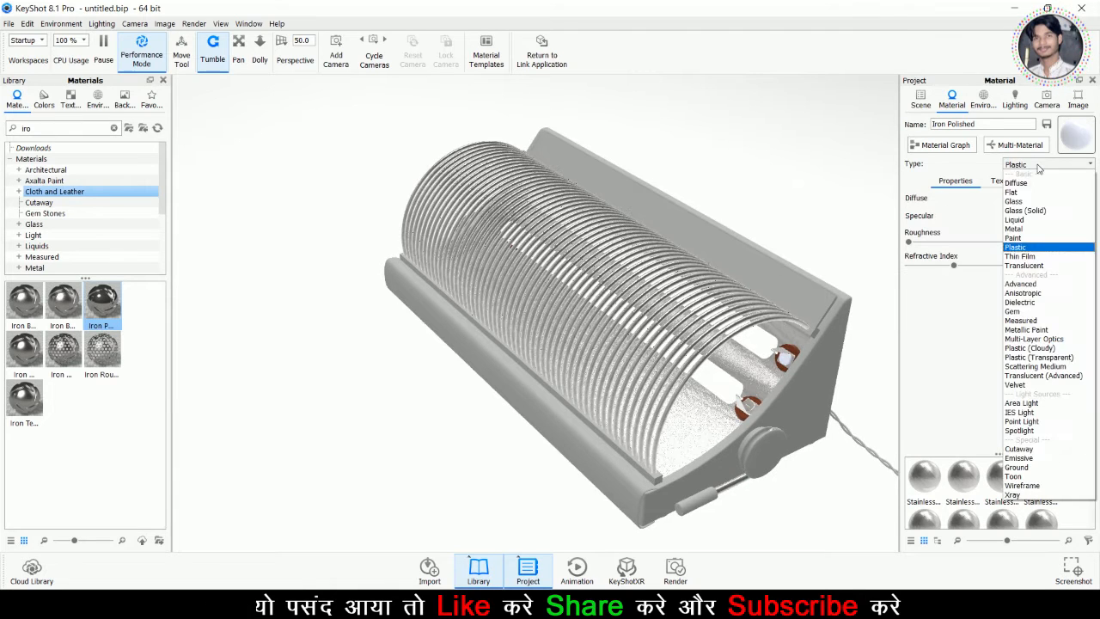
click(1035, 229)
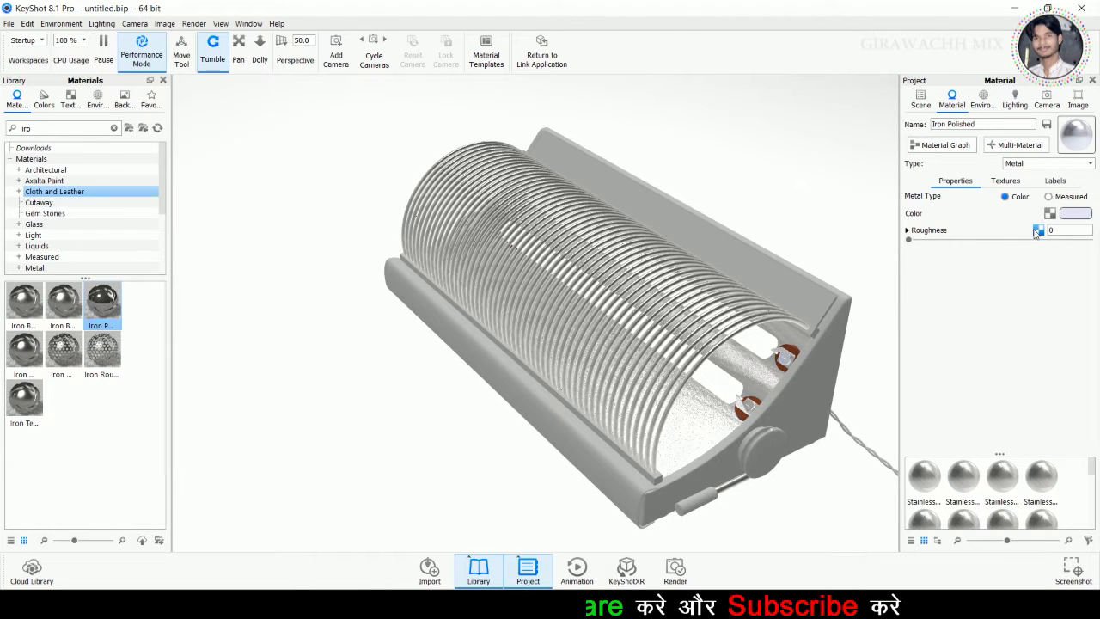
Set the upper block's metal color to black (#000000) and return to the scene tree
click(1074, 213)
click(934, 158)
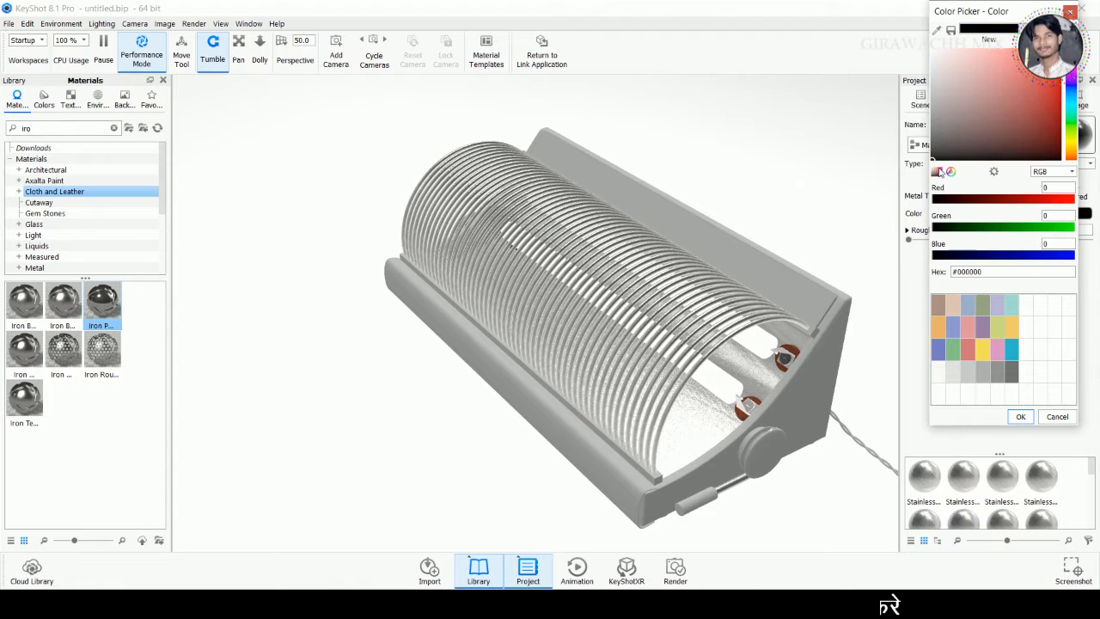
click(1019, 417)
click(920, 99)
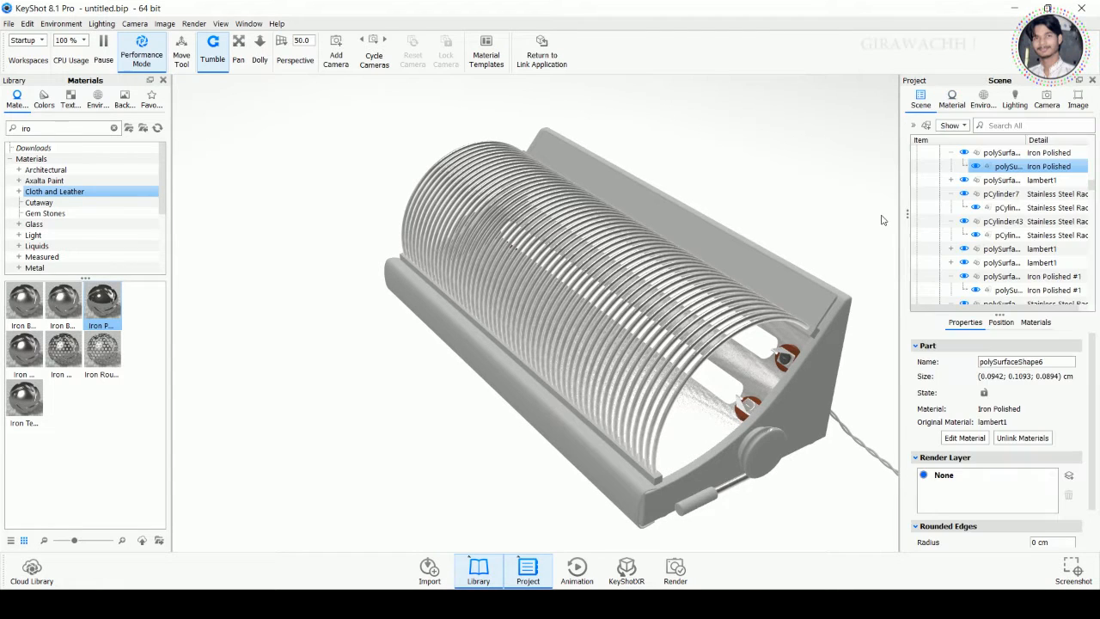
Copy the black metal material from the upper holder's block and paste it onto the lower holder's block
right_click(789, 361)
click(748, 404)
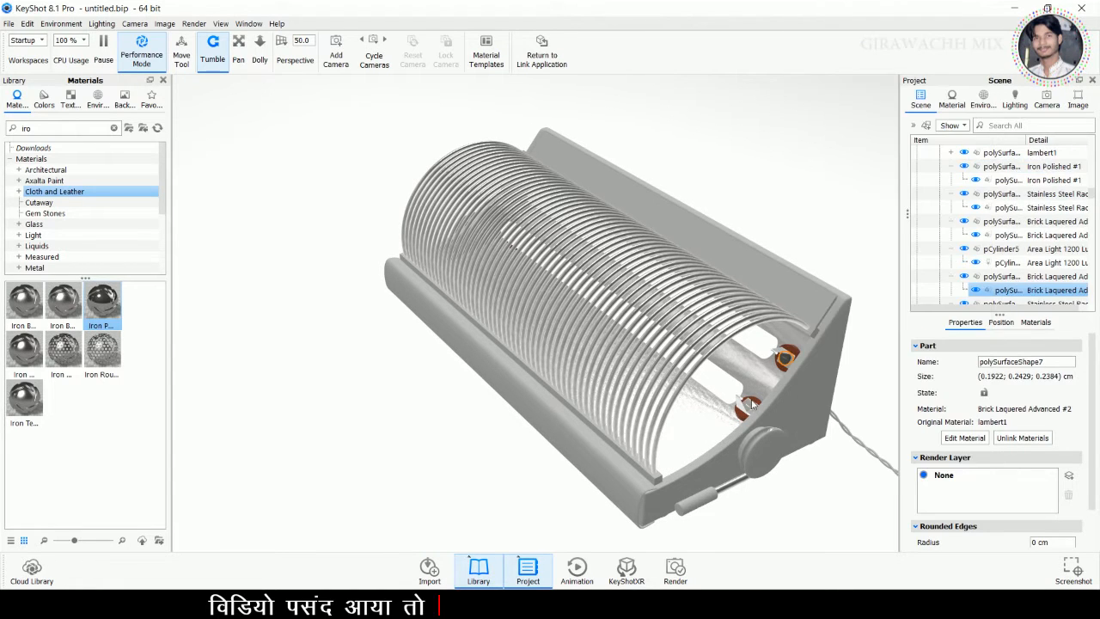
click(751, 404)
right_click(751, 404)
click(838, 76)
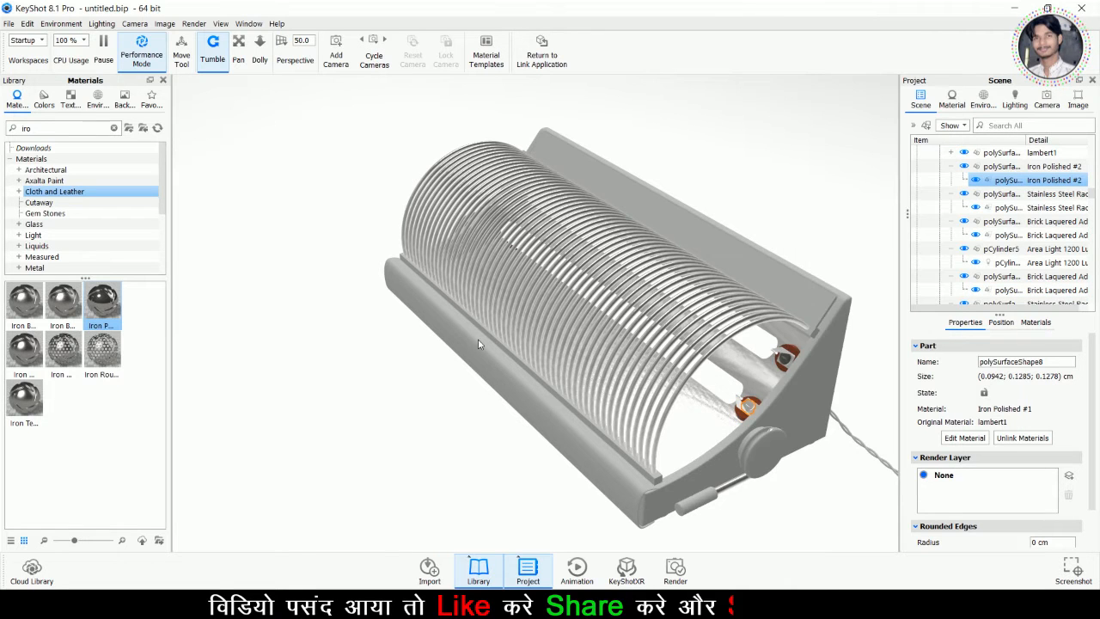
Paste the black metal material onto the inner blocks of both tube holders at the opposite end
mouse_move(361, 371)
mouse_down()
mouse_move(669, 434)
mouse_move(370, 366)
mouse_up()
click(369, 366)
right_click(370, 366)
click(411, 76)
click(383, 397)
right_click(383, 397)
click(427, 77)
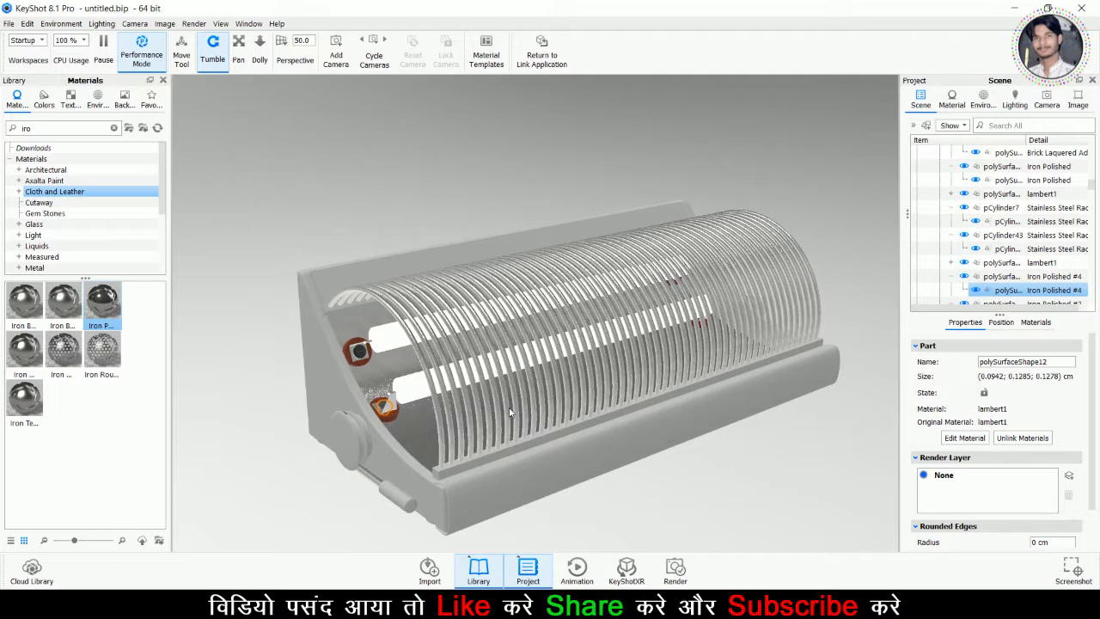
Copy Iron Polished from the library and paste it onto the large inner shell of the heater body
drag(671, 480, 750, 488)
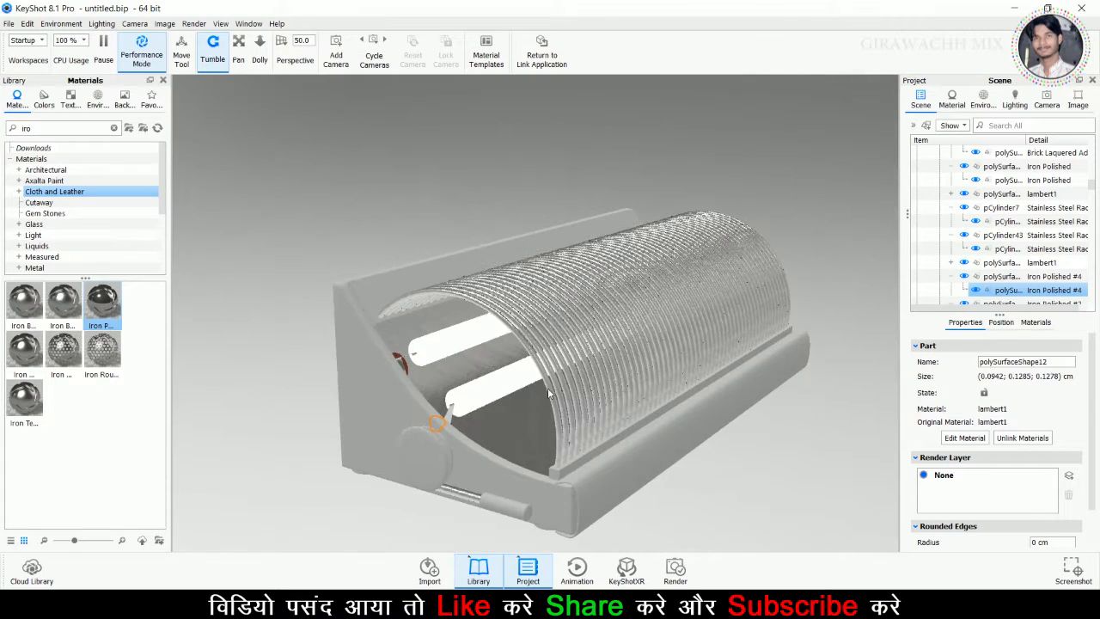
click(550, 393)
right_click(550, 393)
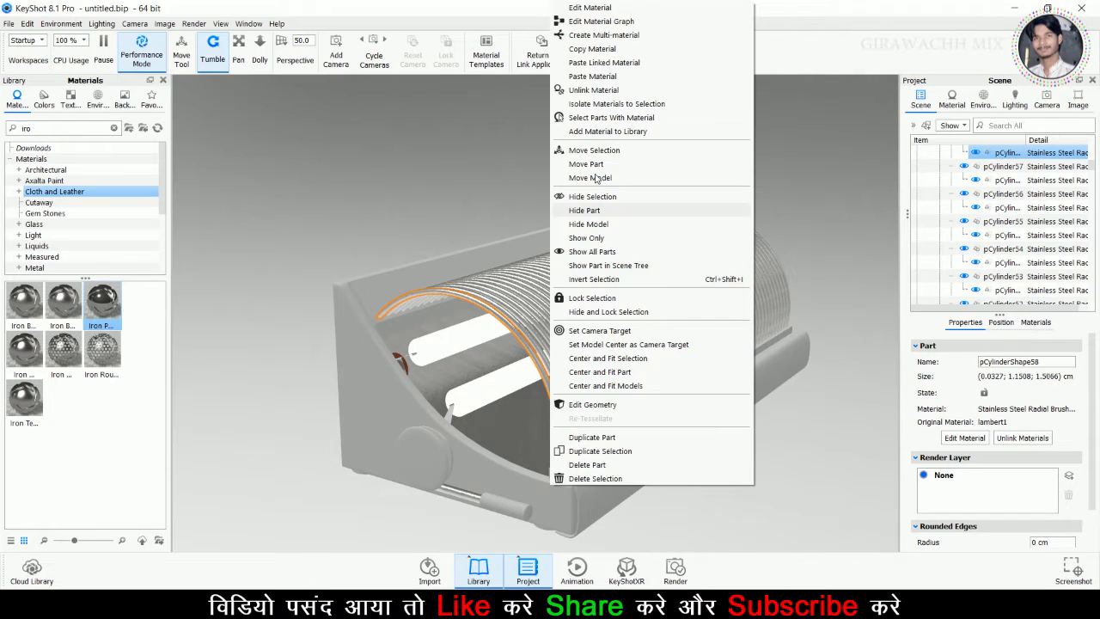
click(93, 314)
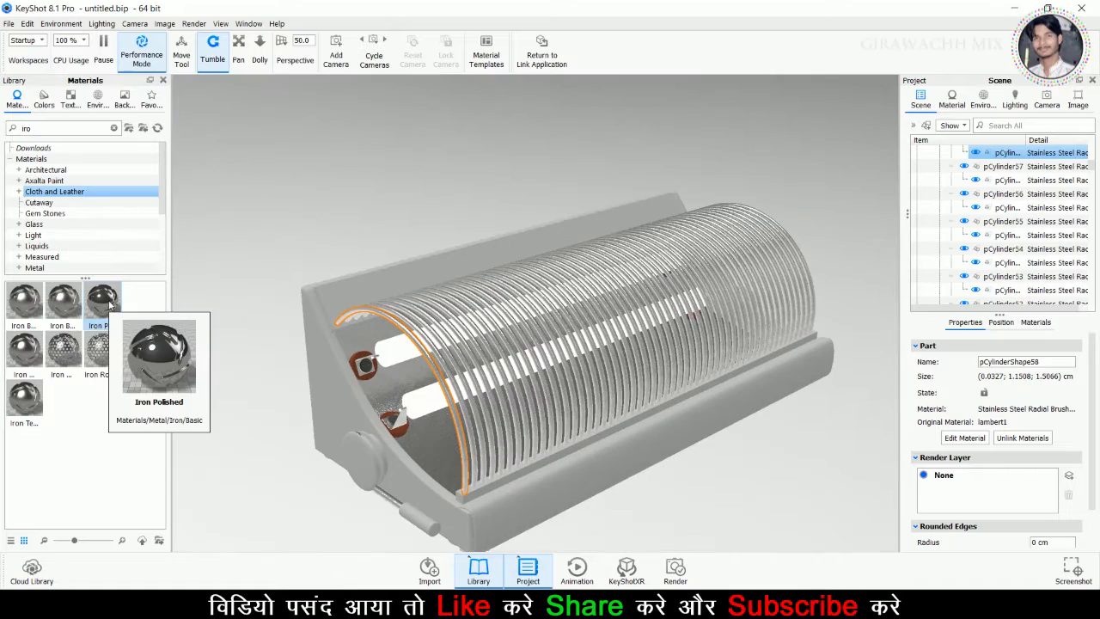
right_click(116, 309)
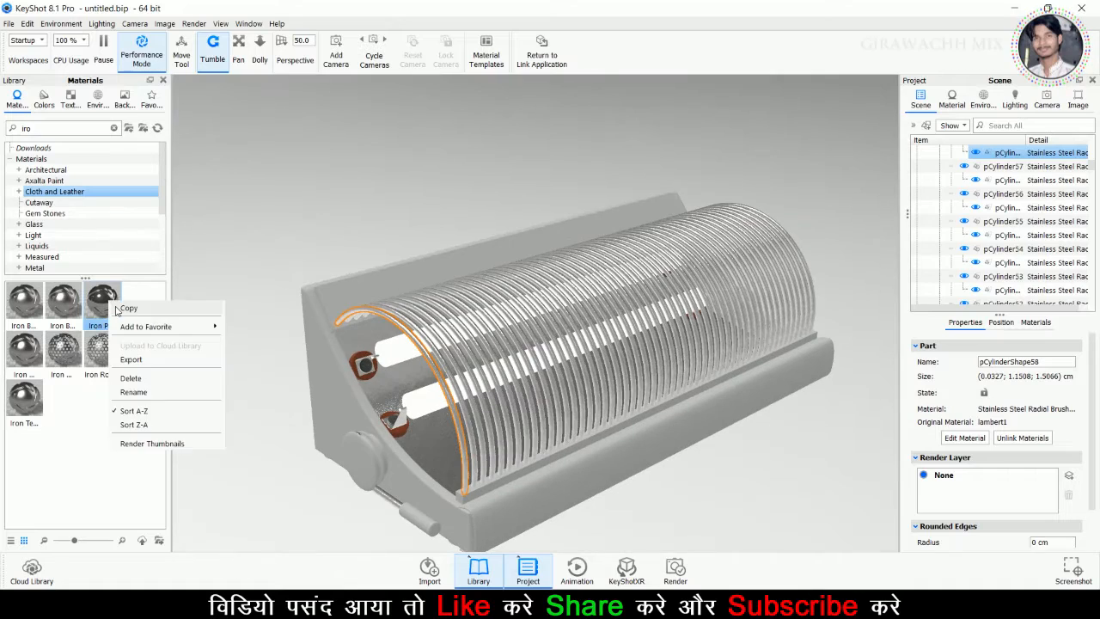
click(118, 310)
click(321, 357)
click(392, 375)
right_click(392, 376)
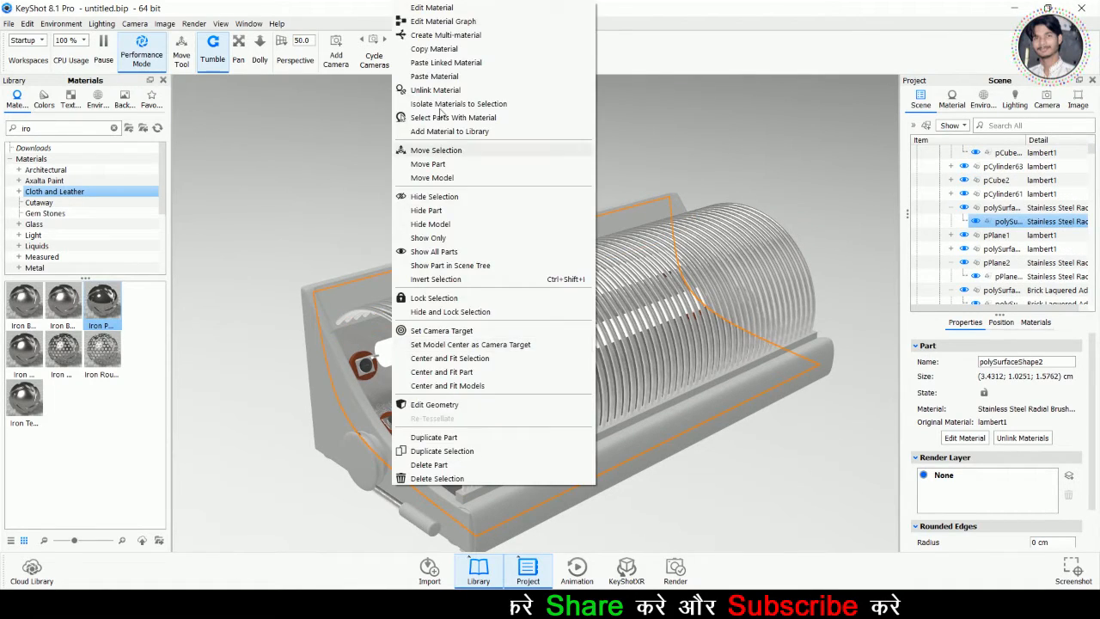
click(434, 76)
Copy Bombay Blue from the Axalta Paint materials and paste it onto the long rear strip above the wire grille
click(45, 180)
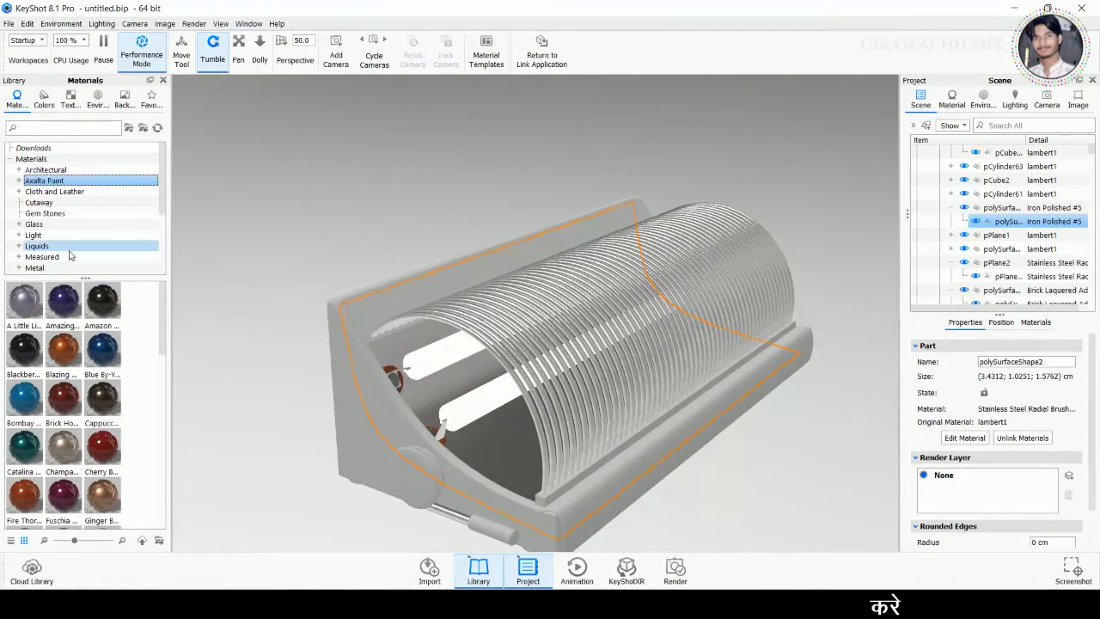
right_click(33, 396)
key(Escape)
click(377, 301)
right_click(376, 302)
click(419, 76)
Paste the Bombay Blue paint onto the narrow strip along the front edge of the wire grille
drag(800, 433, 665, 439)
click(651, 439)
click(613, 428)
right_click(613, 427)
click(653, 77)
Copy the Blackberry Brandy paint and paste it onto the long front panel and the outer housing of the heater
click(773, 442)
mouse_move(773, 442)
mouse_down()
mouse_move(753, 447)
mouse_move(770, 441)
mouse_up()
right_click(25, 354)
click(33, 360)
right_click(579, 497)
click(617, 83)
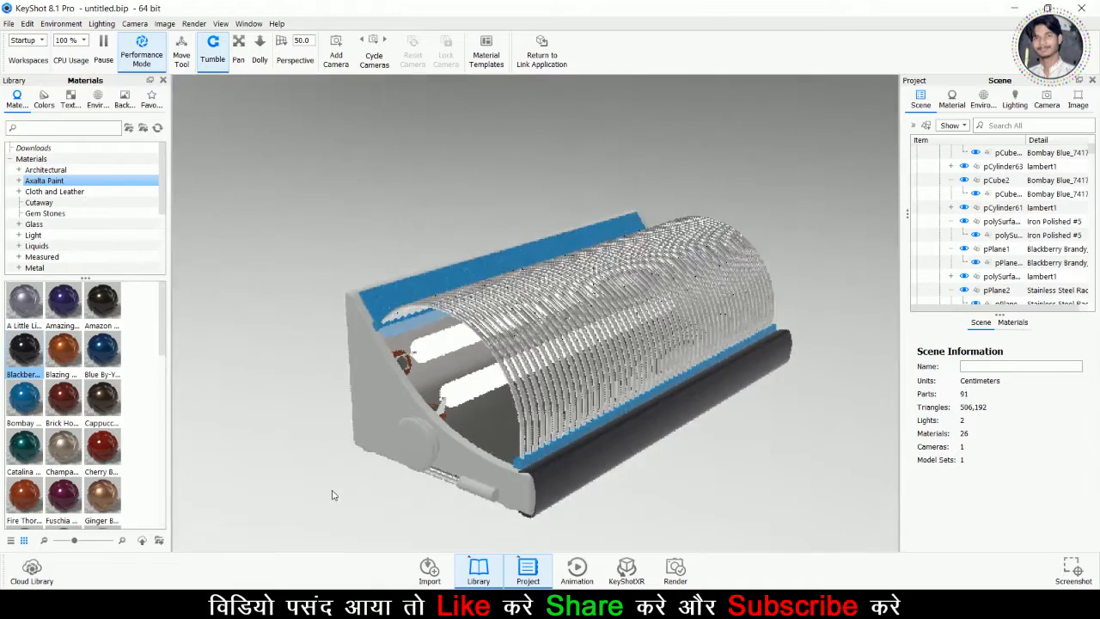
drag(333, 495, 345, 415)
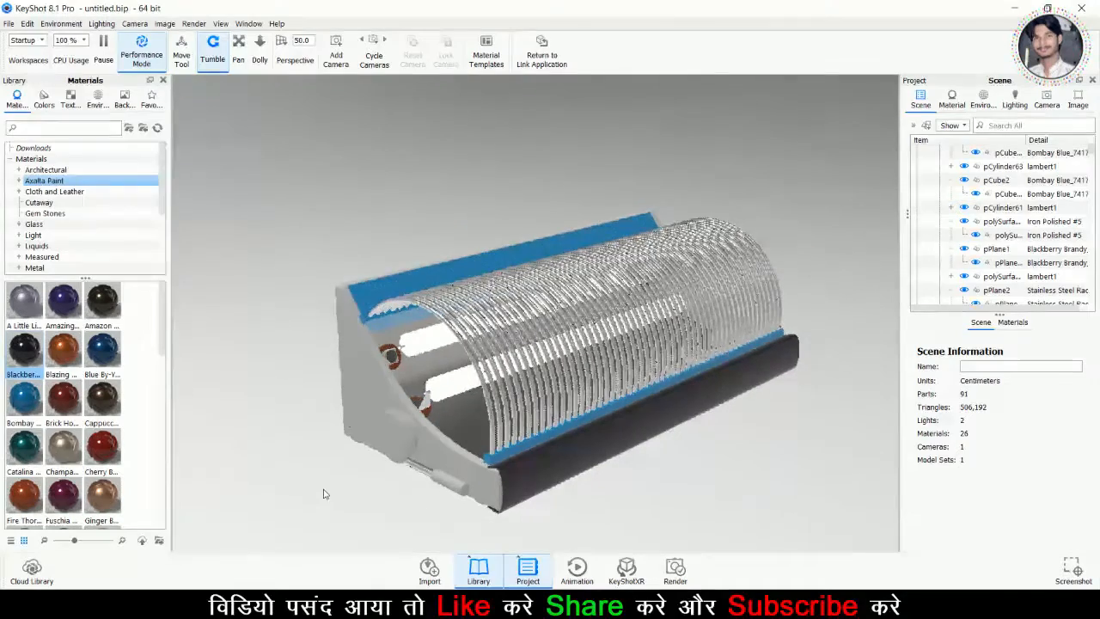
right_click(346, 415)
click(375, 132)
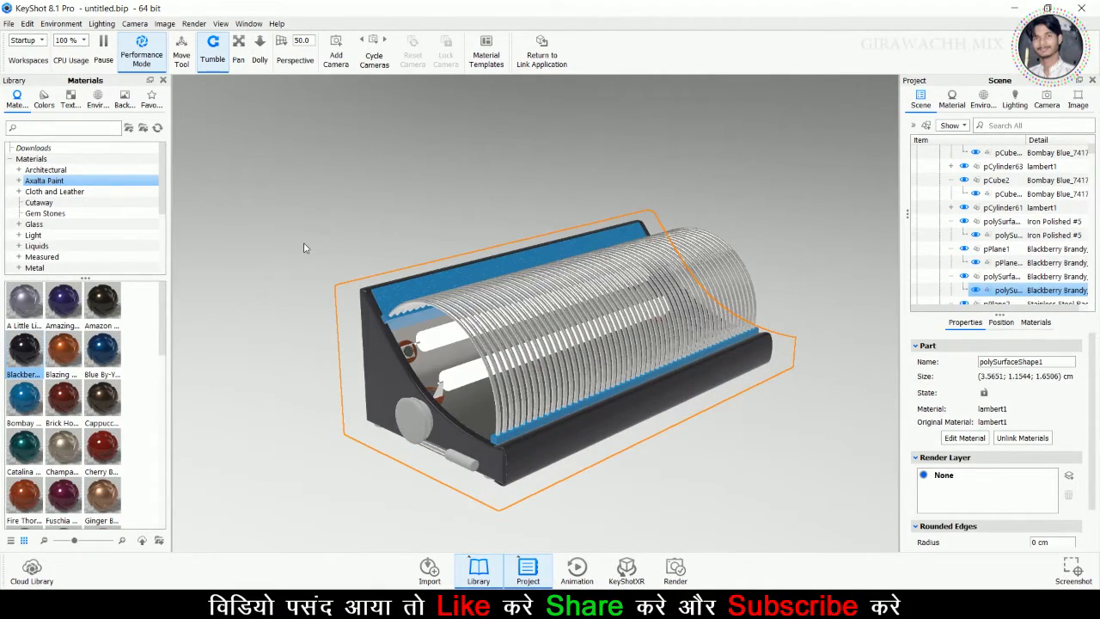
Copy the dark Clear Rough Plastic from the Plastic materials and paste it onto the handle grips on both sides
drag(744, 446, 570, 471)
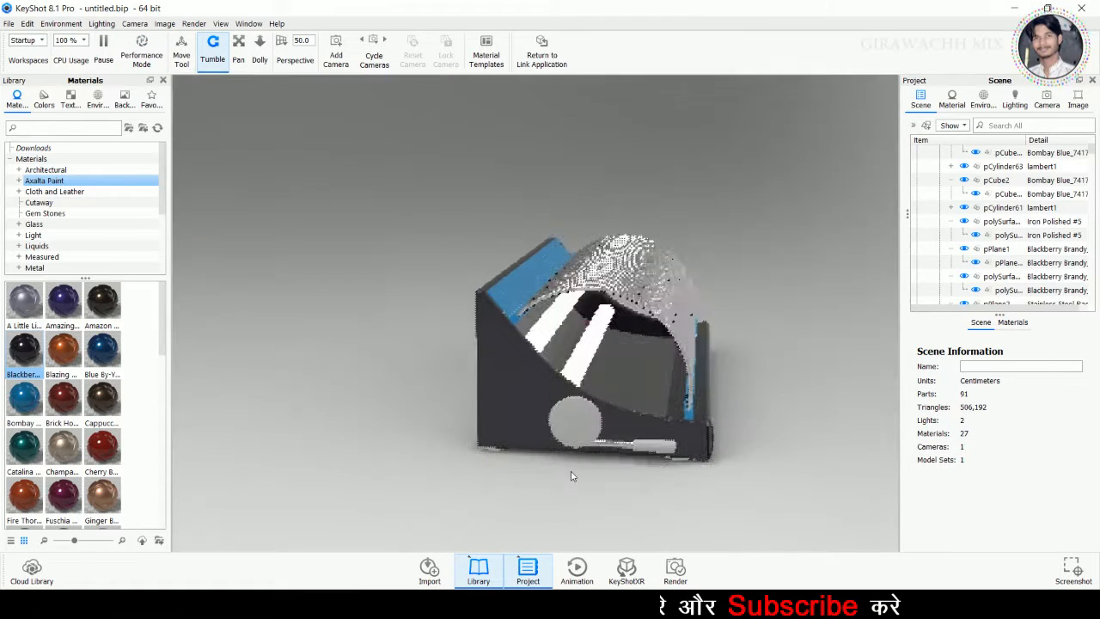
scroll(59, 215, down, 3)
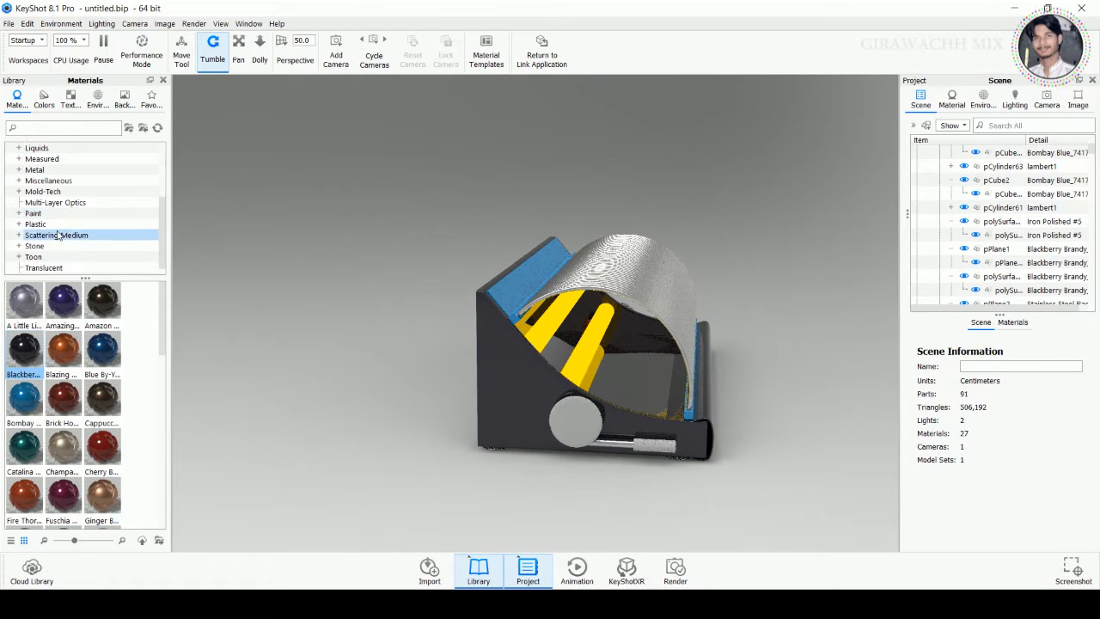
click(38, 223)
right_click(100, 306)
click(112, 314)
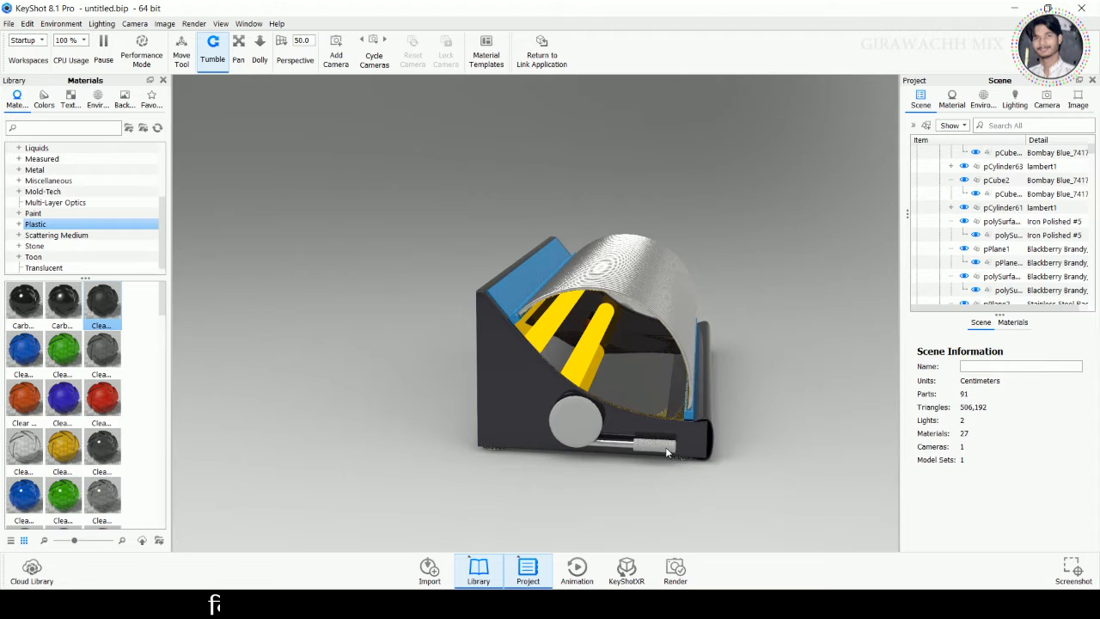
right_click(667, 452)
click(699, 74)
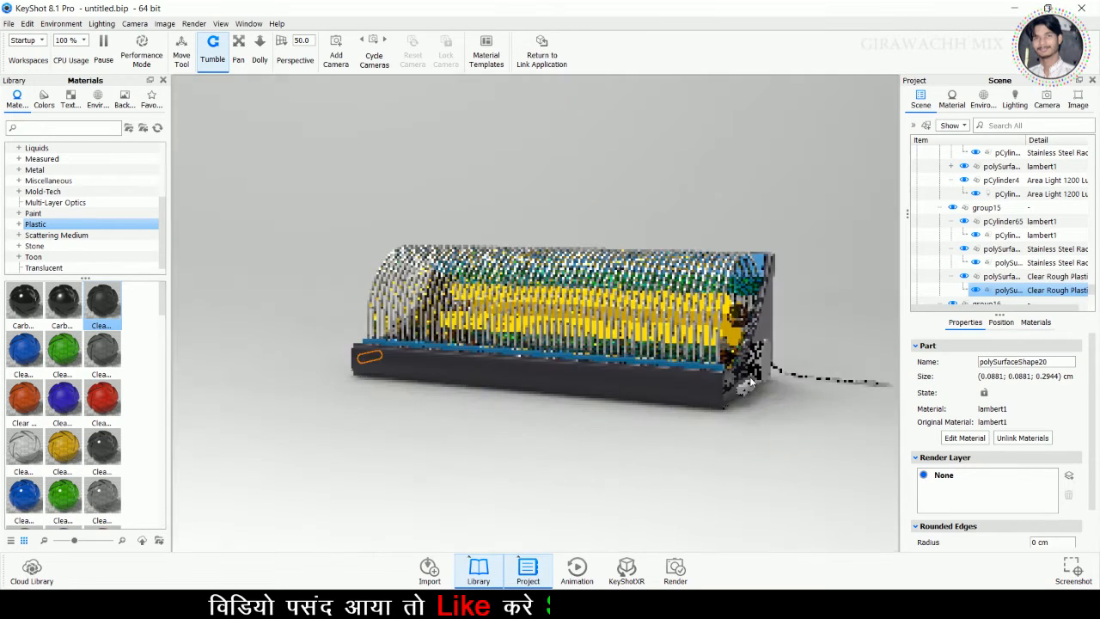
right_click(748, 385)
click(779, 76)
Paste the white Hard Shiny Plastic material onto the faces of the two switches on the heater's back
drag(663, 433, 517, 396)
scroll(516, 396, up, 5)
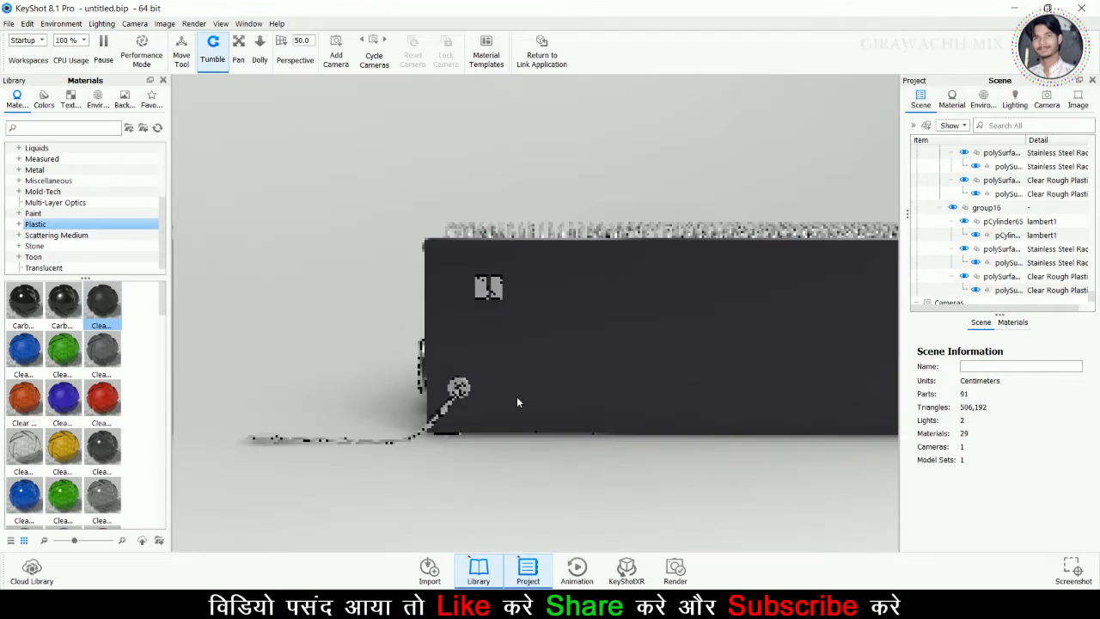
scroll(70, 351, down, 8)
scroll(73, 356, up, 5)
scroll(72, 356, up, 5)
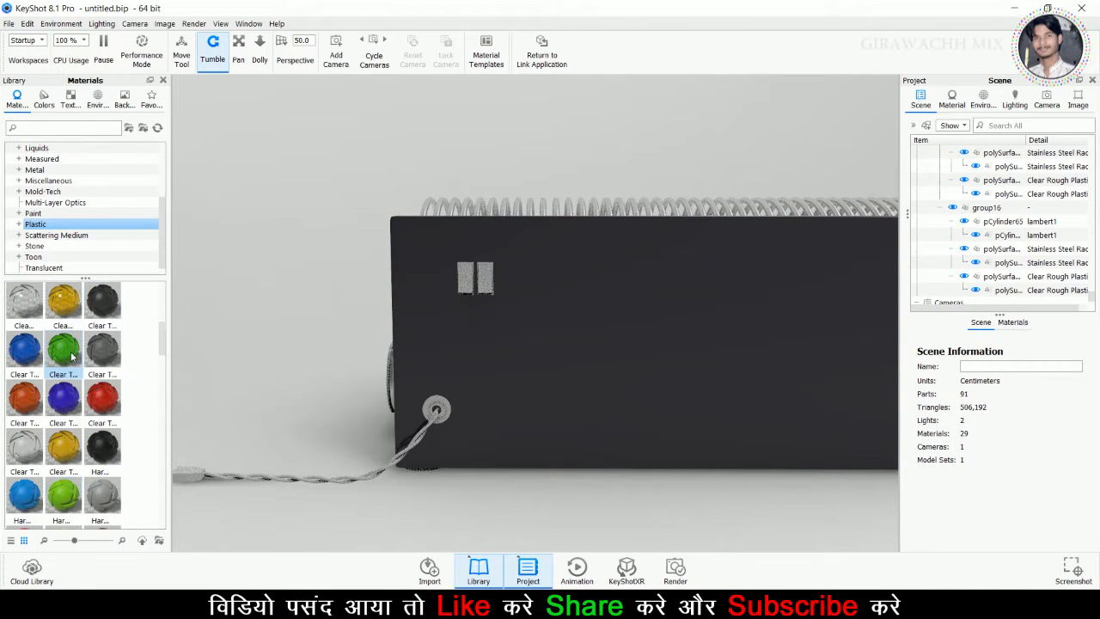
click(466, 288)
right_click(466, 288)
click(488, 279)
right_click(486, 279)
click(516, 63)
Paste the white Hard Shiny Plastic onto the remaining pieces of both rear switches and clear the selection
drag(506, 312, 552, 301)
scroll(552, 300, up, 3)
scroll(553, 301, up, 2)
right_click(551, 295)
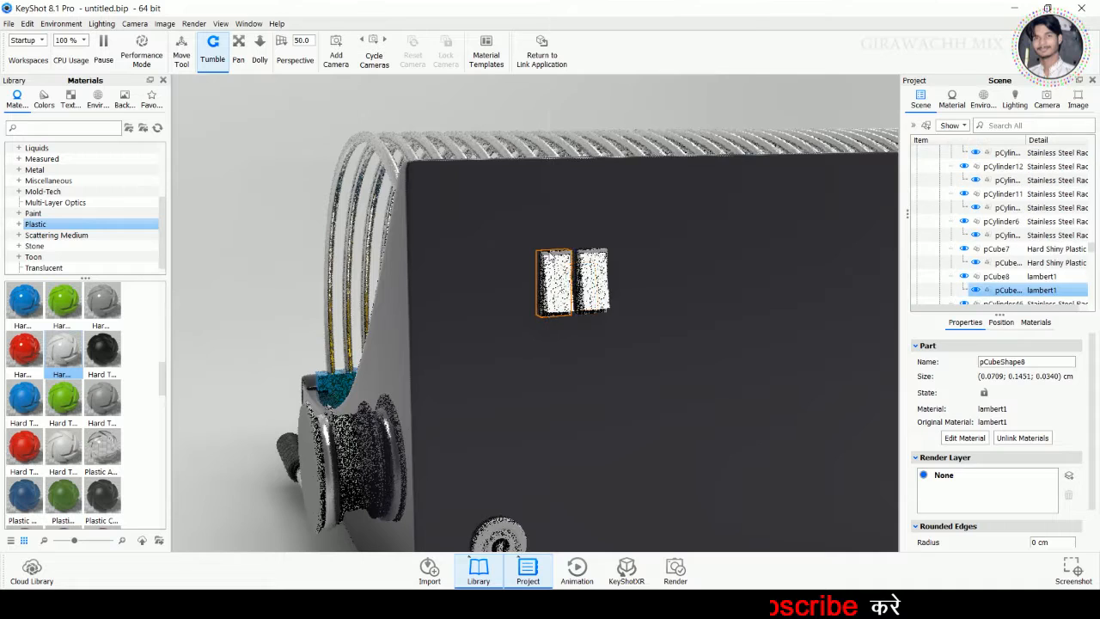
click(577, 63)
right_click(597, 283)
click(622, 63)
click(277, 332)
Copy the black Hard Textured Plastic and paste it onto the round cord grommet on the heater's back
scroll(277, 331, down, 5)
drag(287, 346, 316, 491)
scroll(316, 491, up, 4)
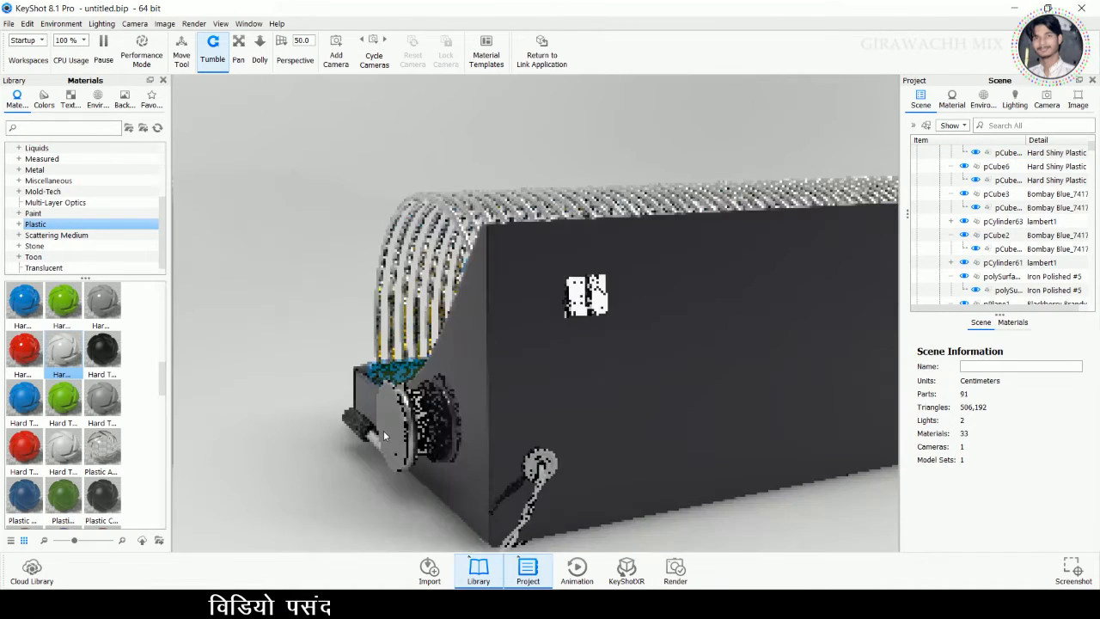
right_click(102, 359)
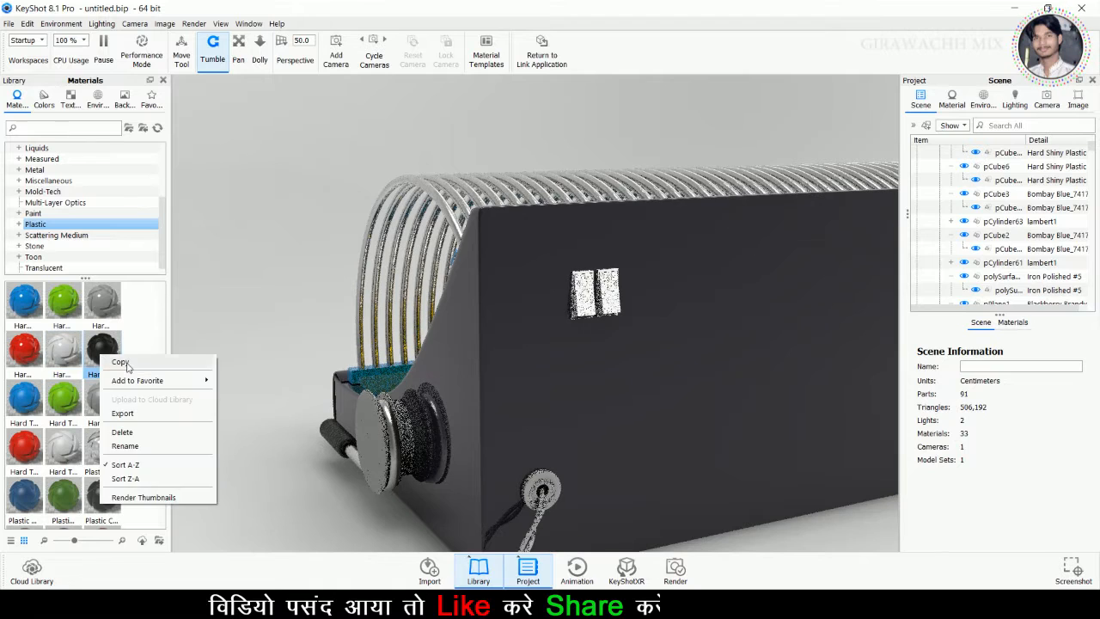
click(541, 490)
right_click(541, 490)
click(568, 78)
Copy the red Hard Textured Plastic and paste it onto the twisted power cord, clearing the selection
scroll(428, 360, up, 1)
scroll(369, 464, down, 5)
drag(368, 467, 412, 464)
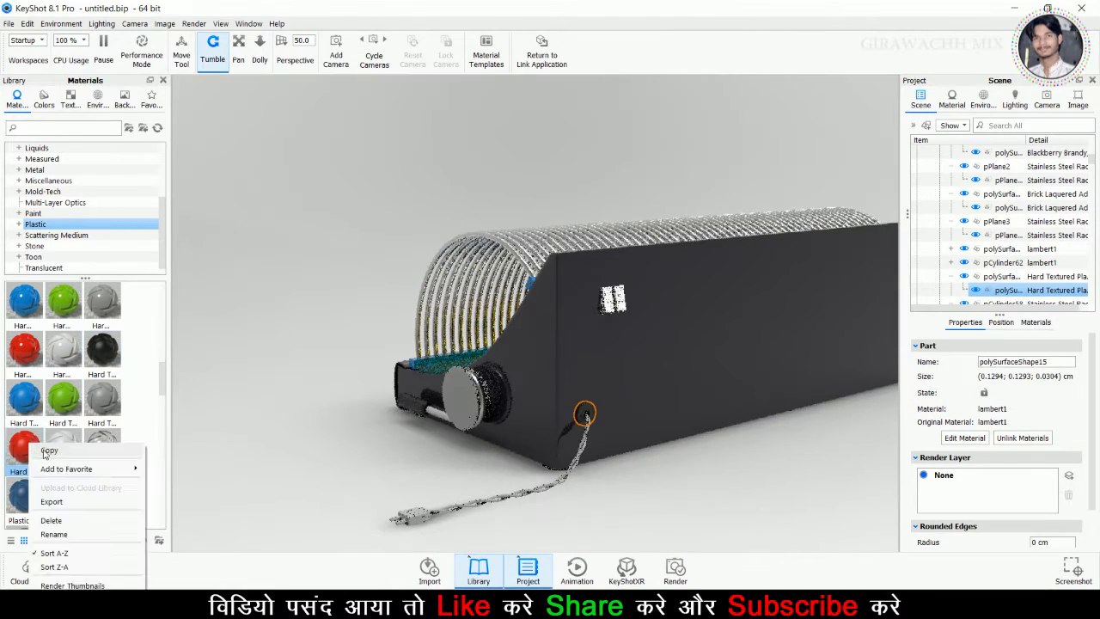
right_click(470, 503)
click(503, 93)
click(336, 393)
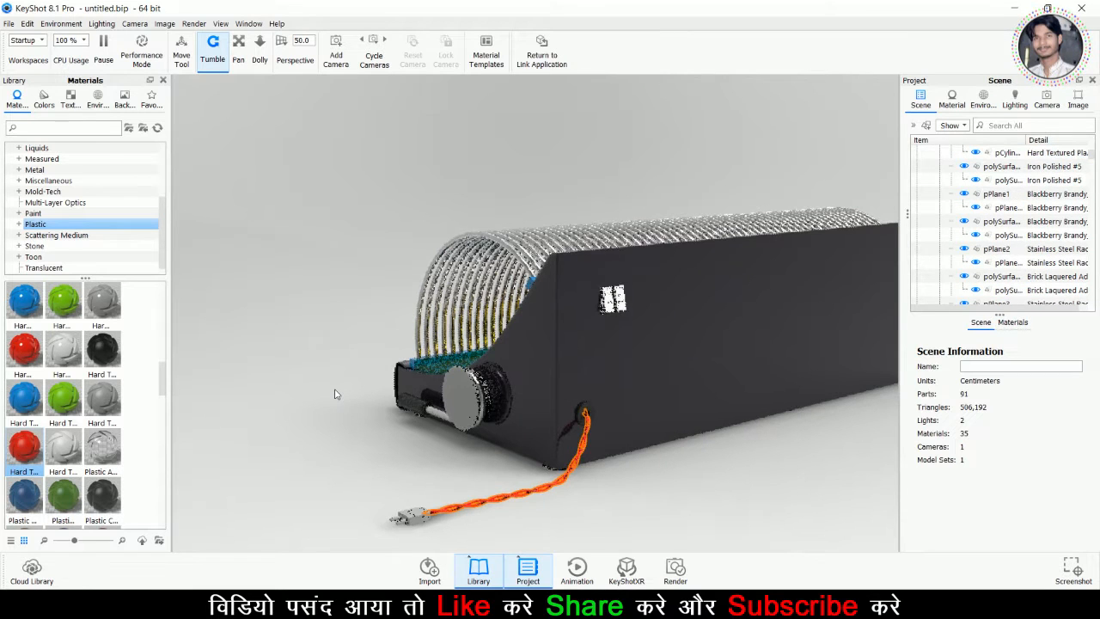
Copy the stainless steel material from the wire guard and paste it onto both prongs of the plug
right_click(418, 308)
click(452, 50)
right_click(396, 523)
click(432, 114)
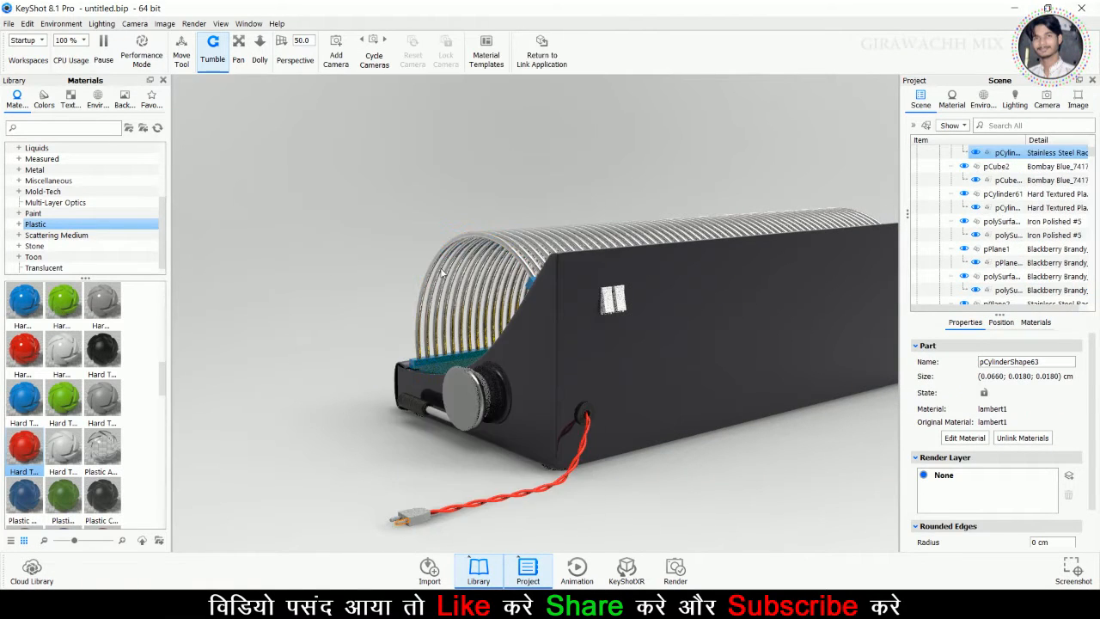
right_click(392, 519)
click(426, 112)
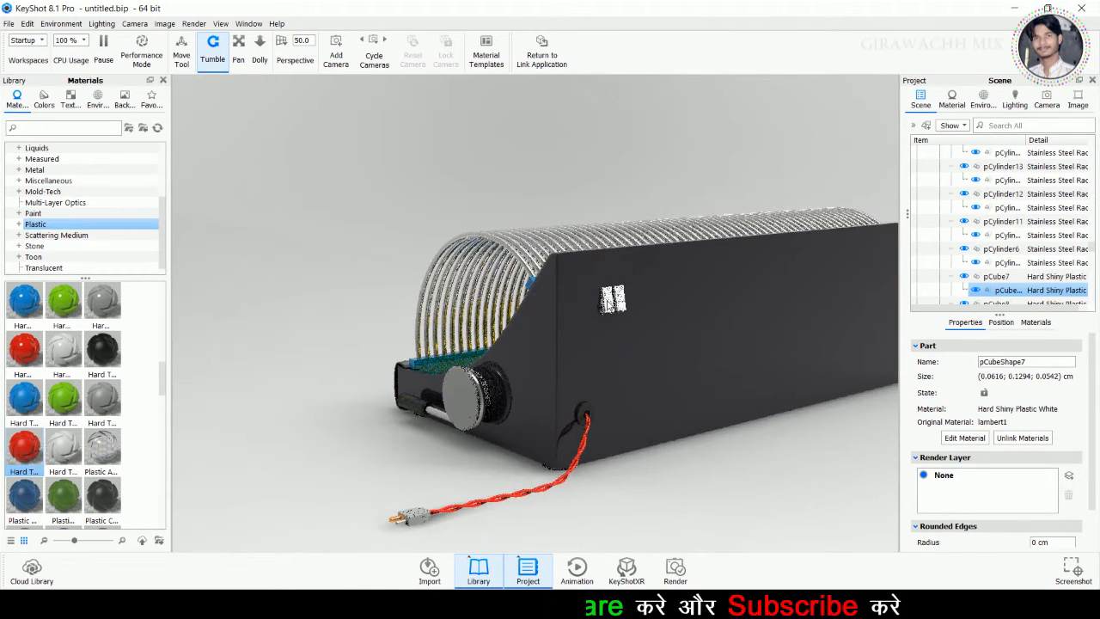
Copy the white Hard Shiny Plastic from a rear switch, paste it onto the plug body and clear the selection
right_click(607, 300)
click(631, 52)
right_click(427, 514)
click(472, 103)
click(332, 430)
Examine the front of the heater and browse the library's material categories from Scattering Medium back through Paint
drag(333, 434, 604, 567)
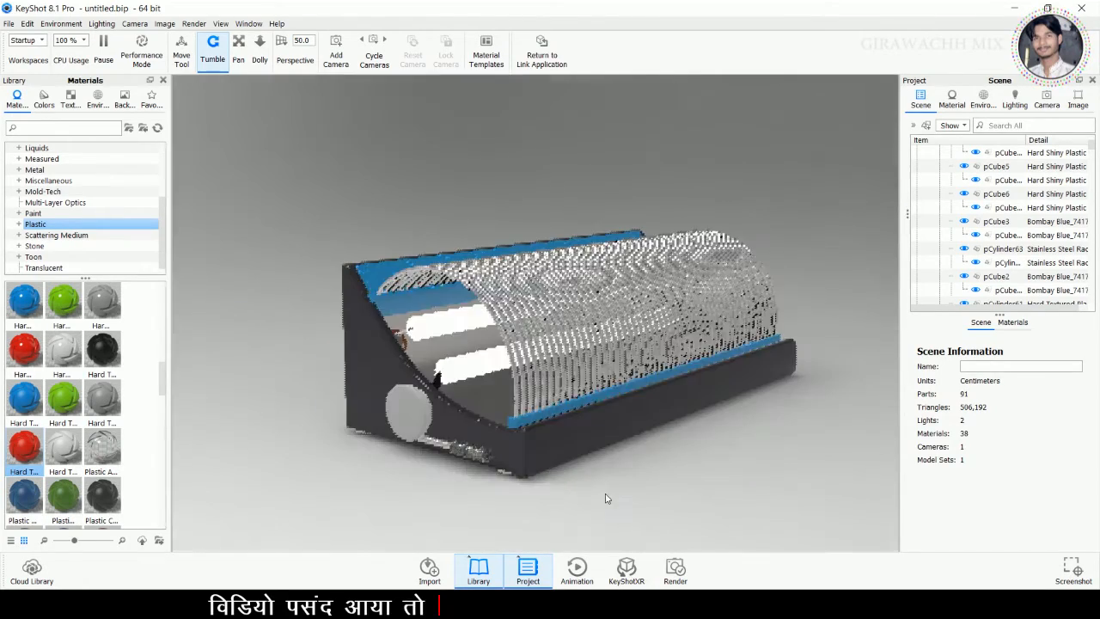
click(65, 235)
key(Up)
key(Up)
key(Up)
key(Up)
key(Up)
key(Up)
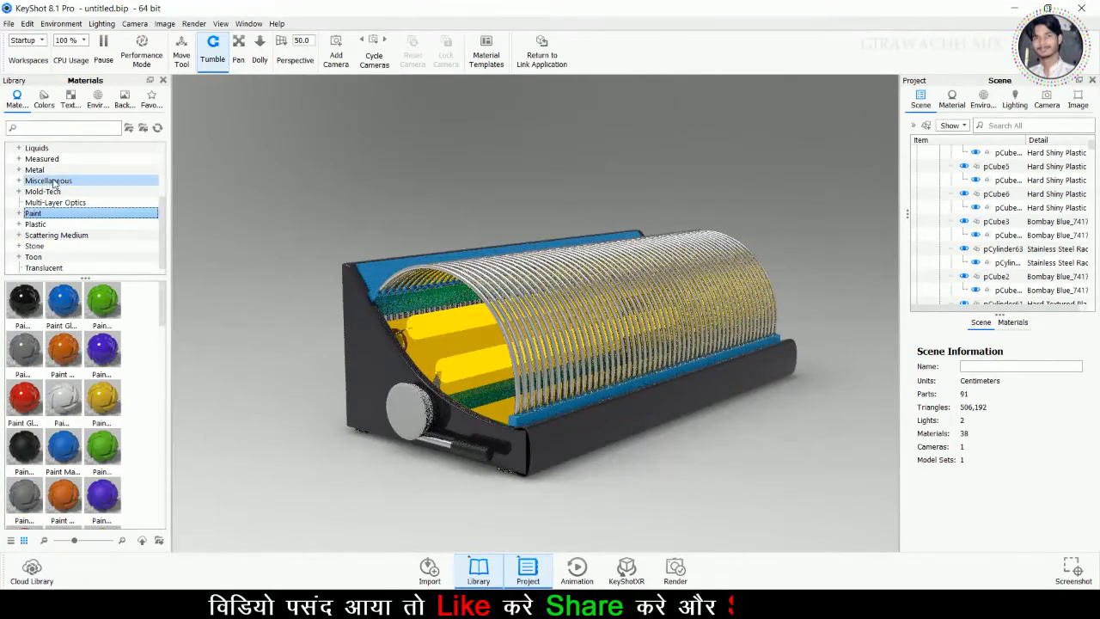